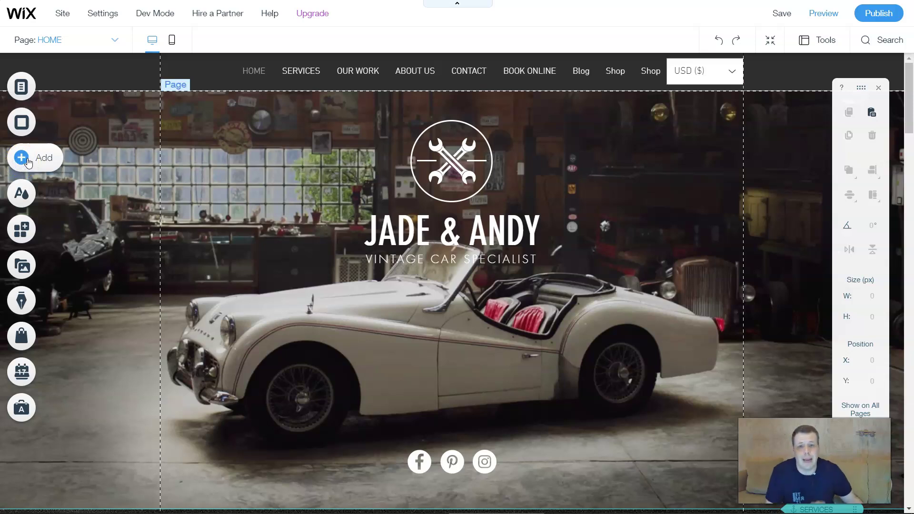
Open the Add panel to reach the Events category with the Wix Events app.
click(26, 160)
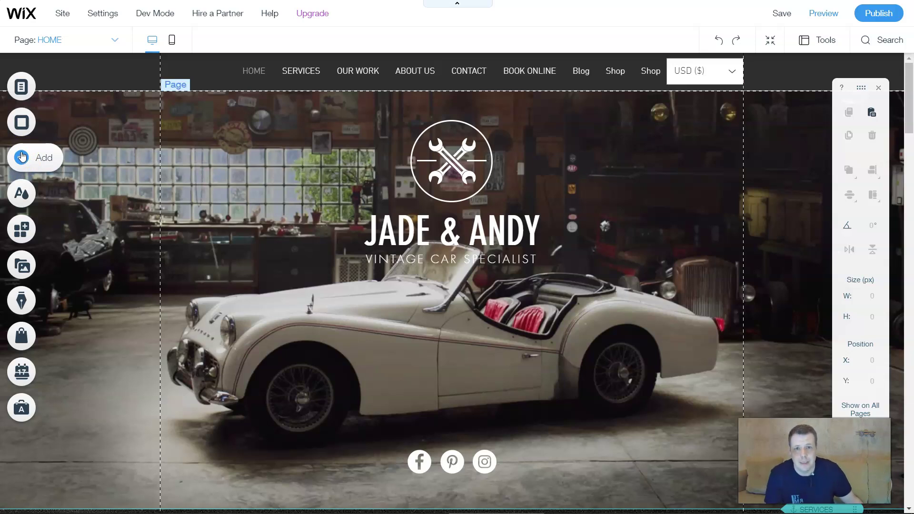
click(12, 152)
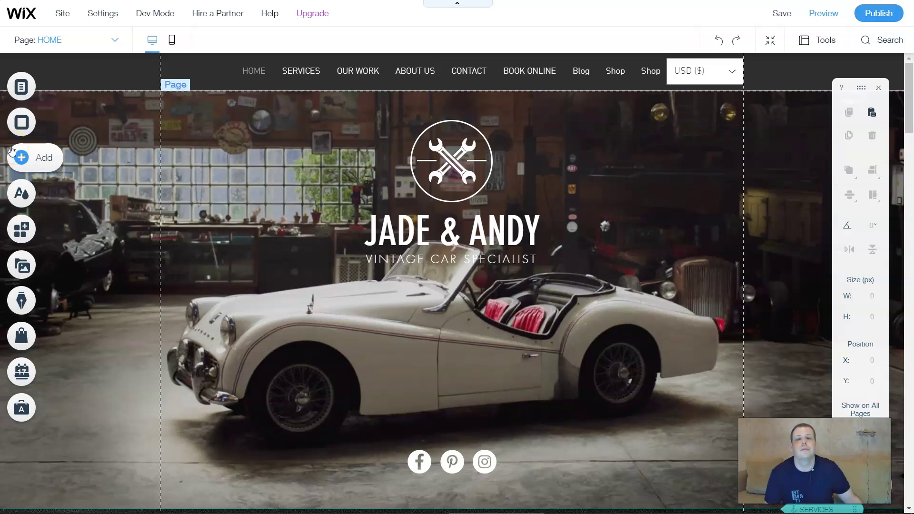
click(36, 155)
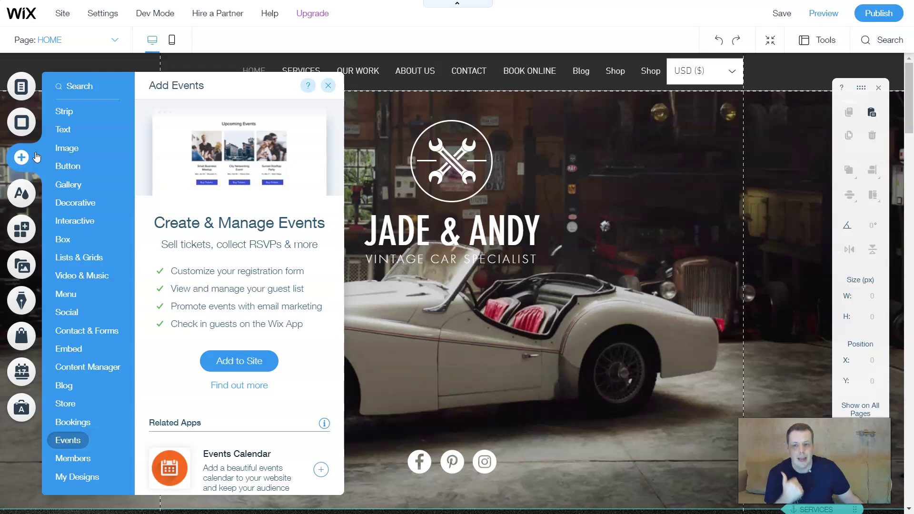
click(64, 445)
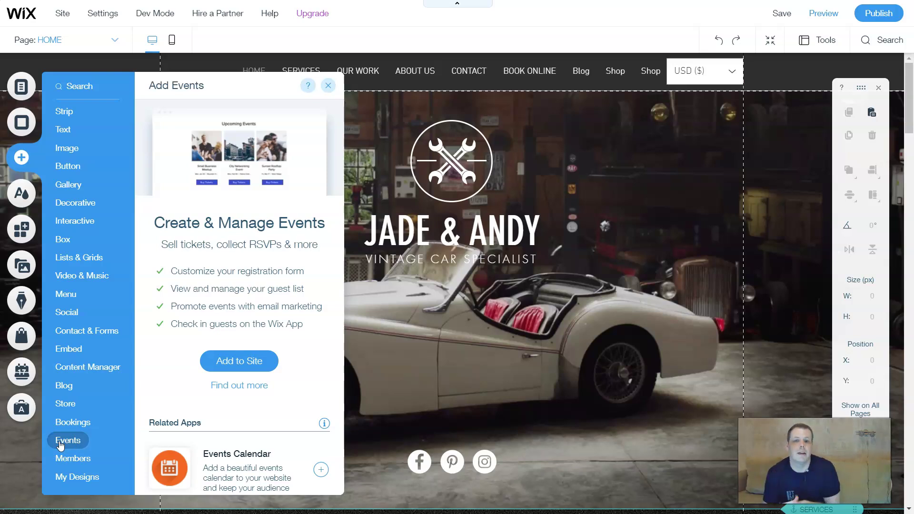
click(74, 422)
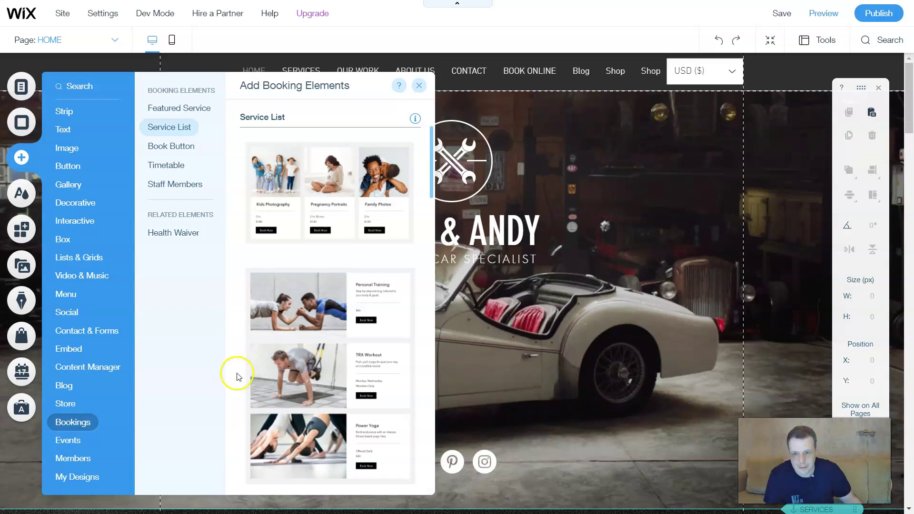
click(88, 437)
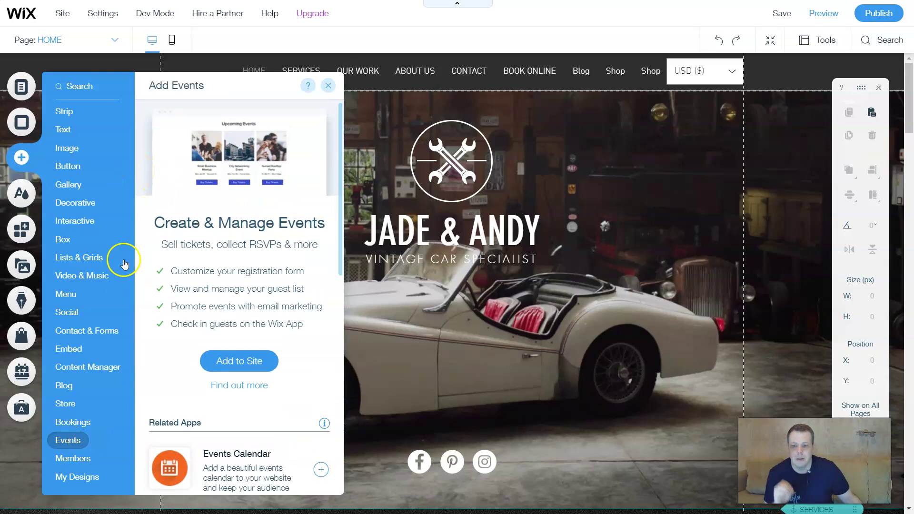
click(85, 438)
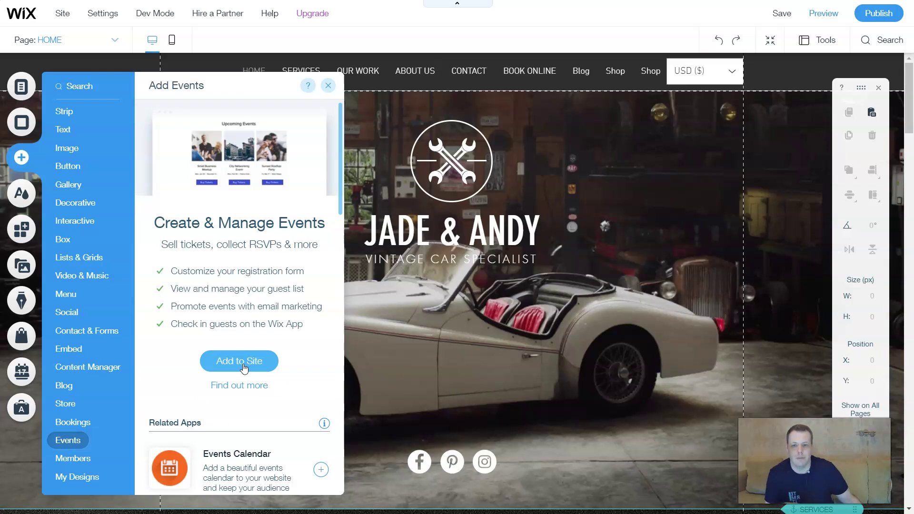
Add the Wix Events app to the site and view its three sample events with RSVP buttons.
click(262, 361)
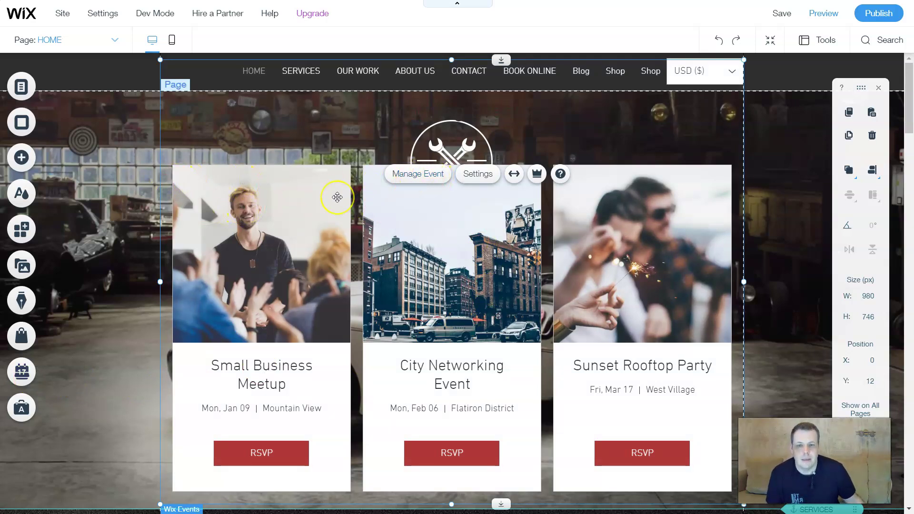
scroll(339, 195, down, 1)
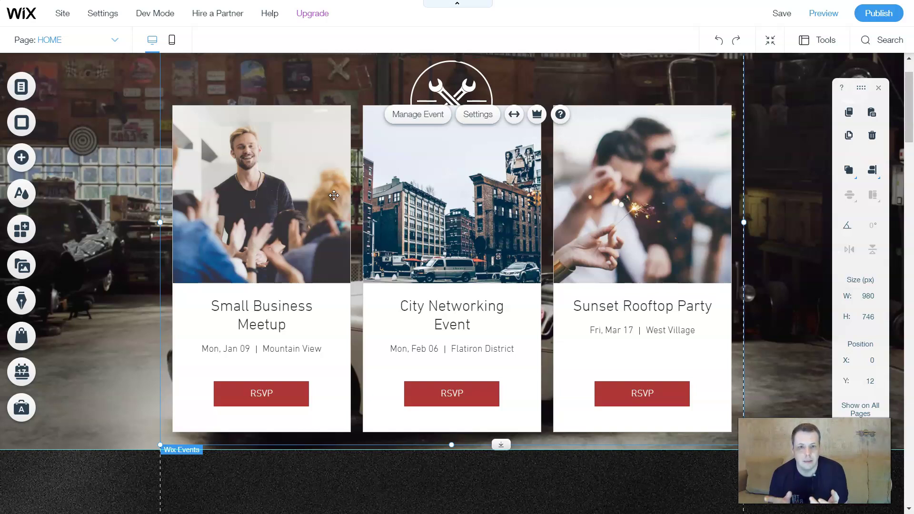
Open the Events dashboard from the widget's Manage Event to choose the event type.
click(404, 118)
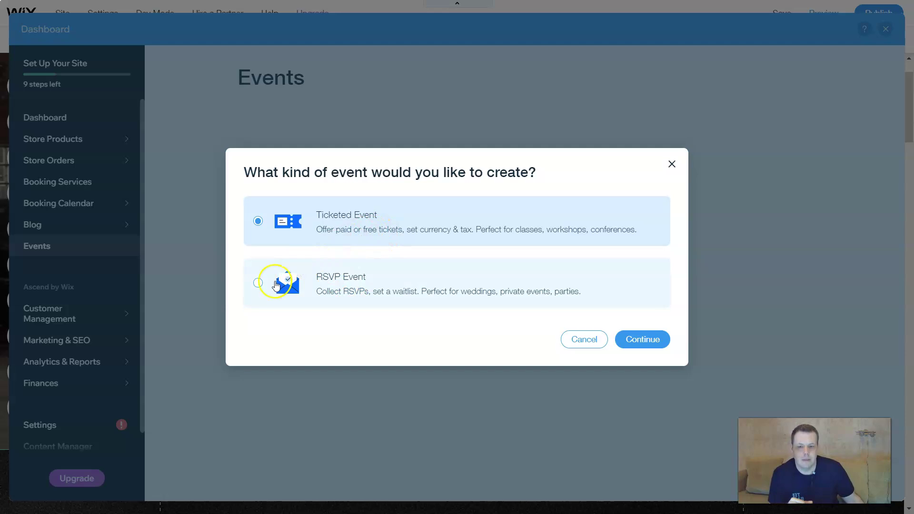
Create a Ticketed Event and name it 'Car show'.
click(644, 343)
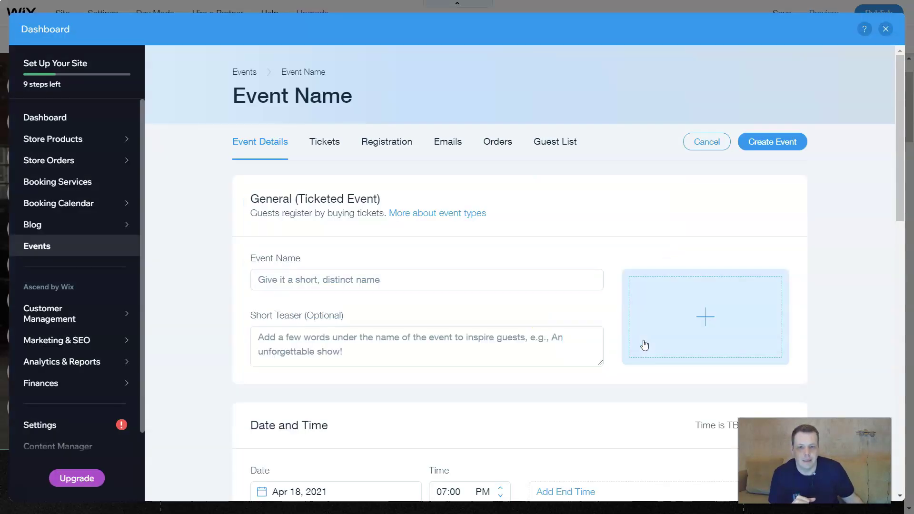
scroll(561, 250, down, 2)
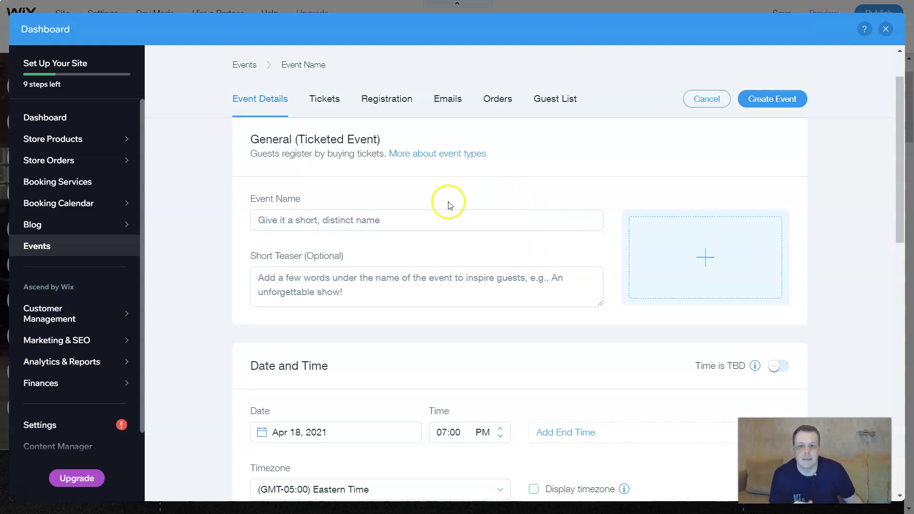
click(405, 221)
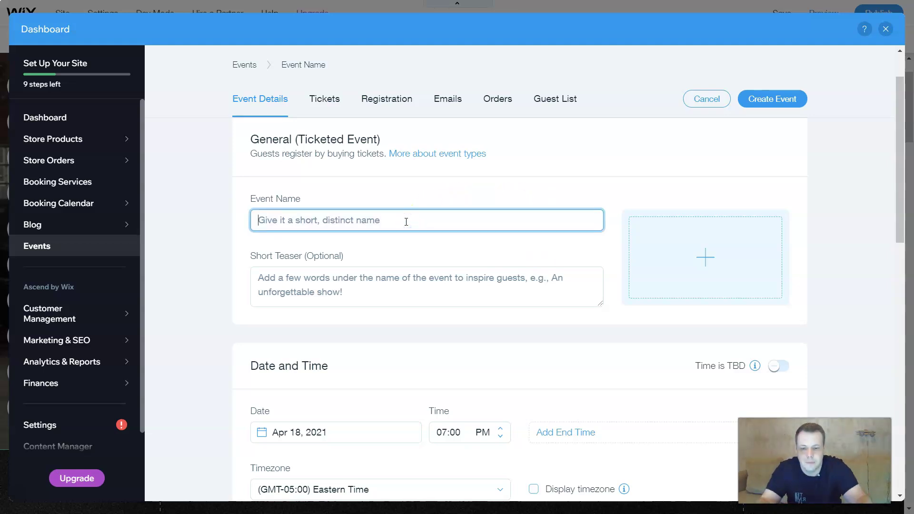
text(Car)
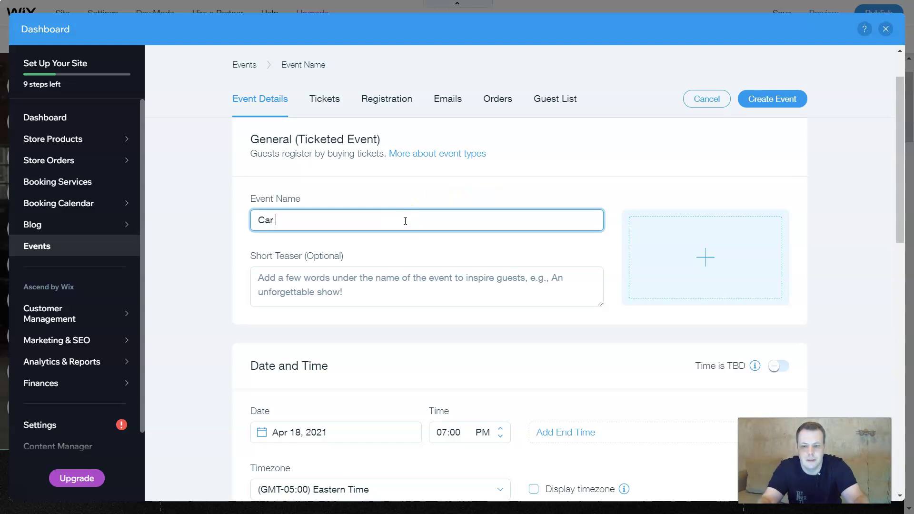
text( show)
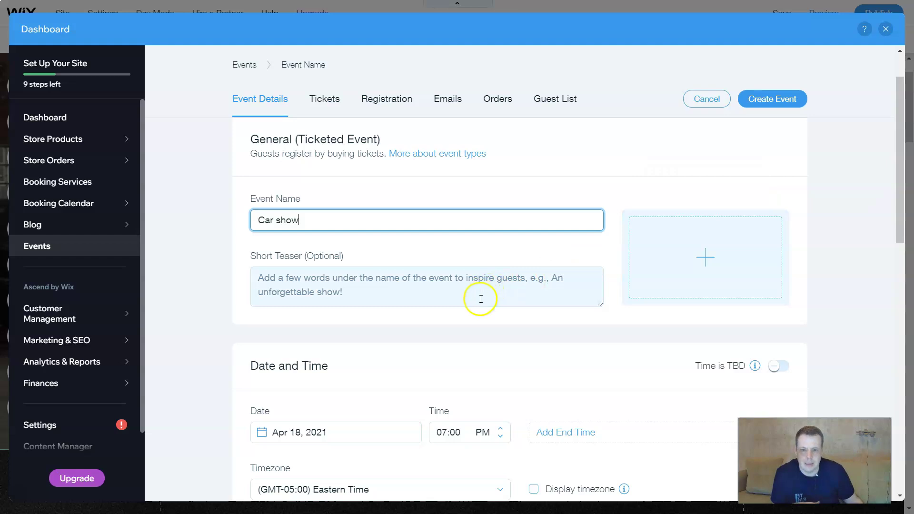
scroll(486, 291, down, 4)
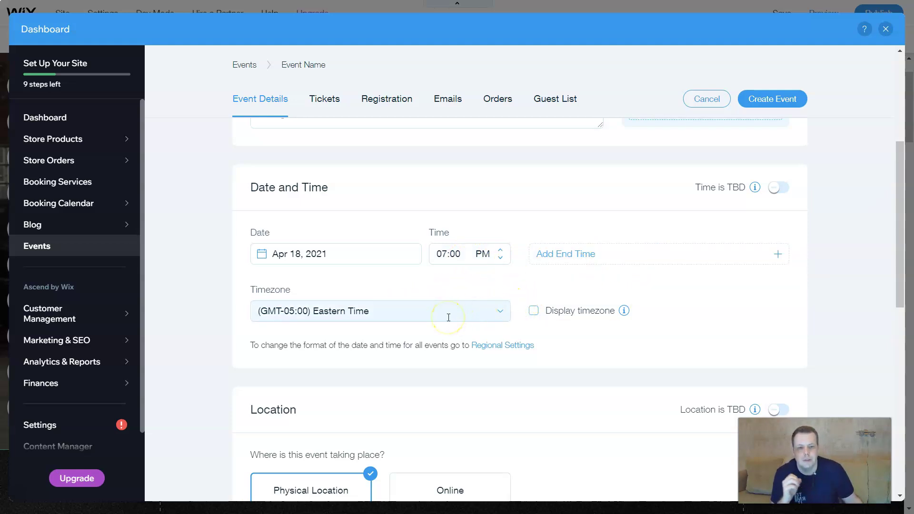
Display the Eastern Time timezone and set the event location to Online.
click(533, 310)
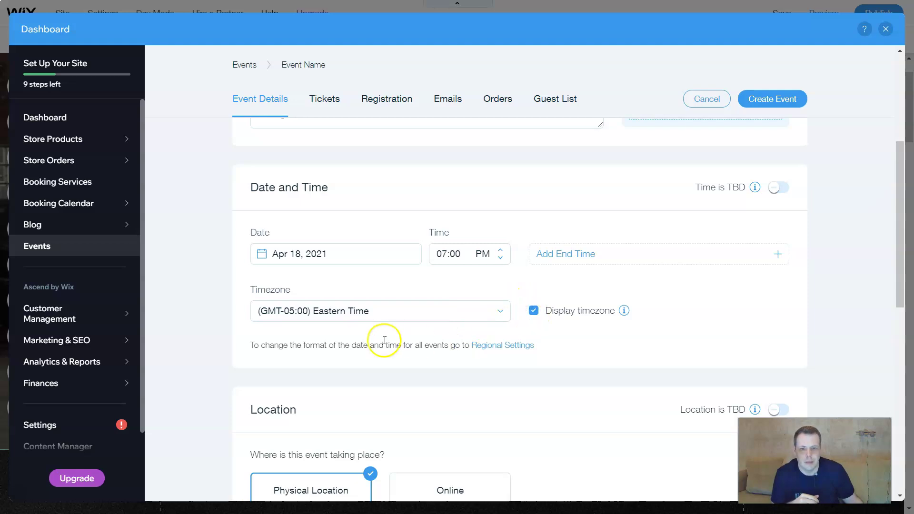
scroll(362, 349, down, 2)
scroll(476, 328, down, 1)
click(462, 316)
click(325, 308)
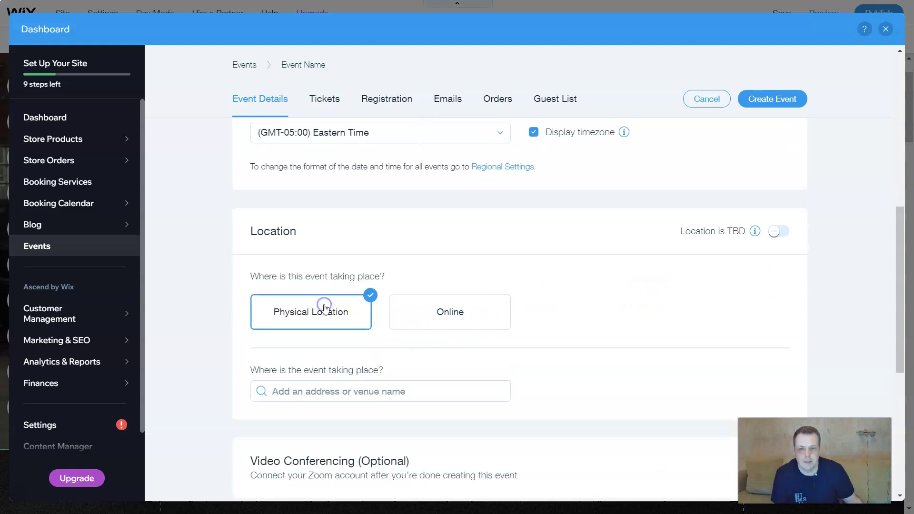
scroll(524, 347, down, 3)
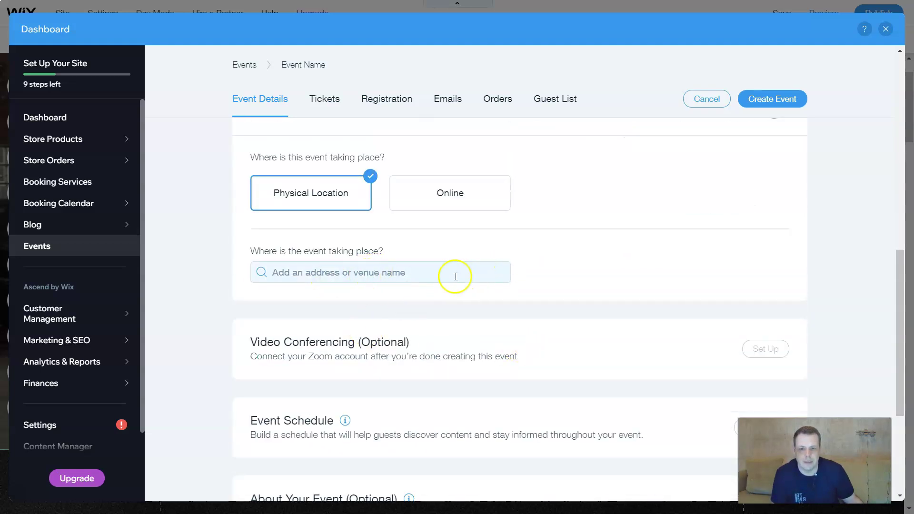
click(484, 195)
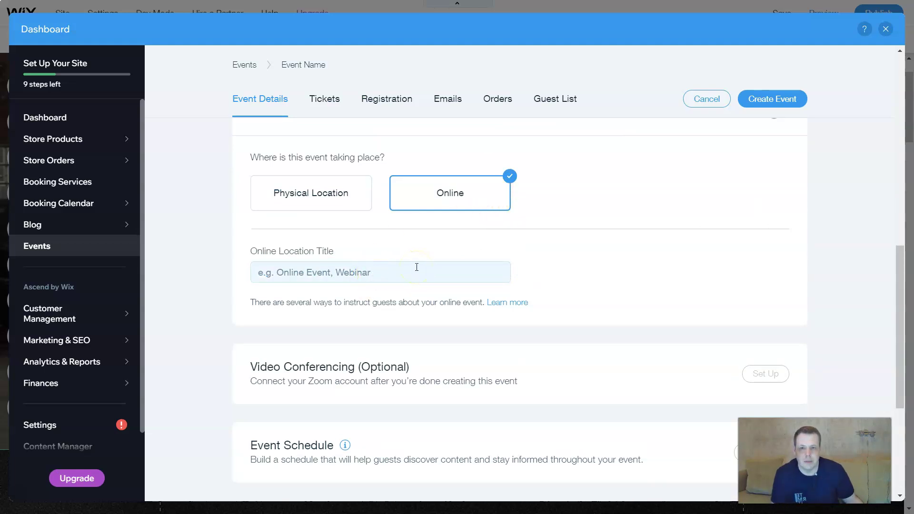
Try the event schedule option while moving down to the About Your Event section.
scroll(419, 268, down, 2)
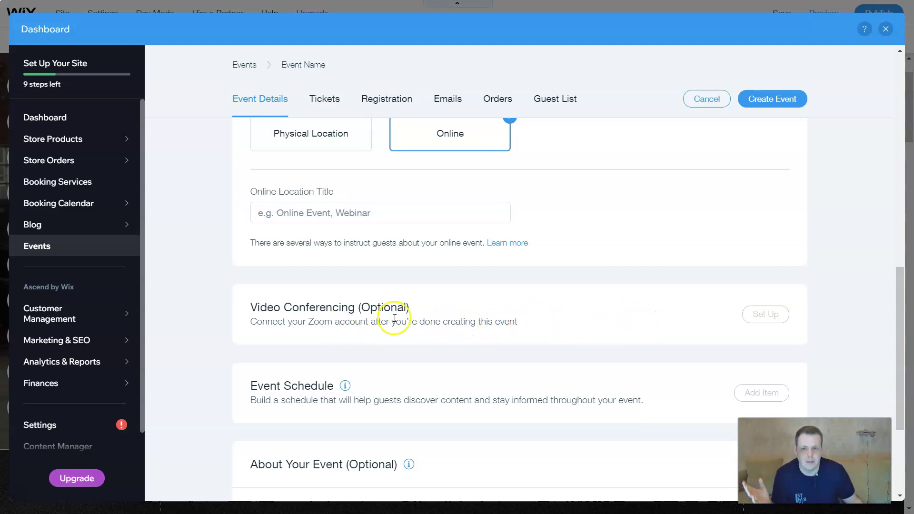
mouse_move(773, 322)
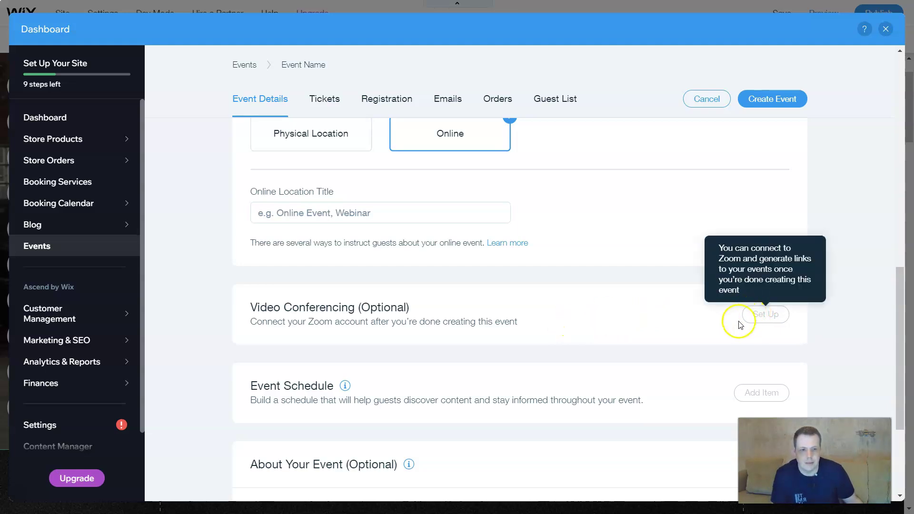
scroll(568, 358, down, 1)
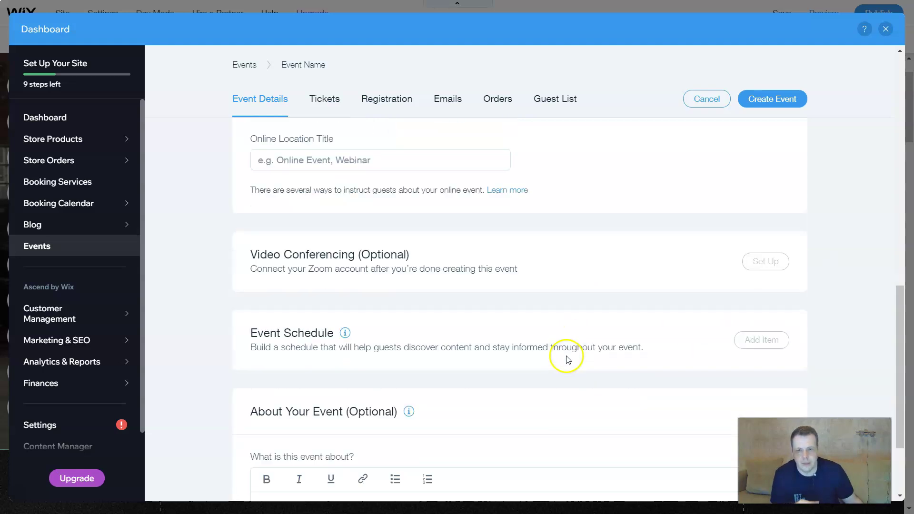
scroll(567, 357, down, 1)
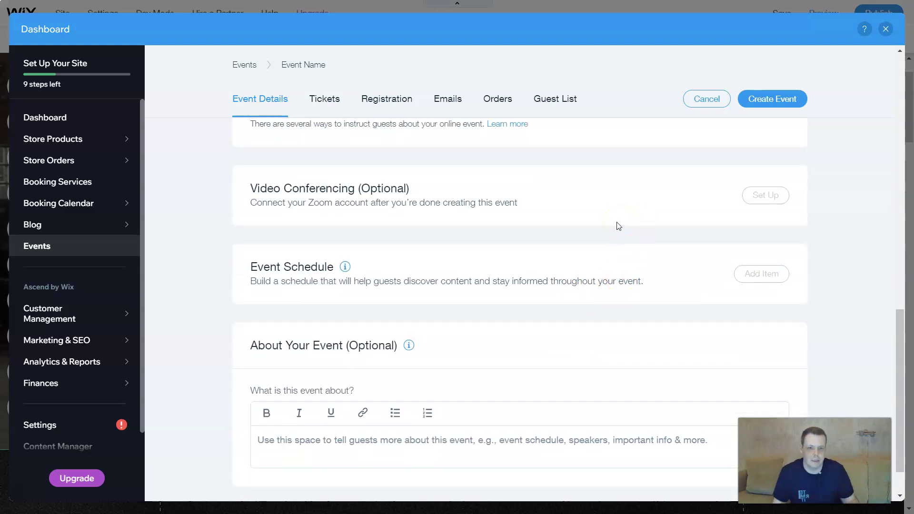
click(751, 275)
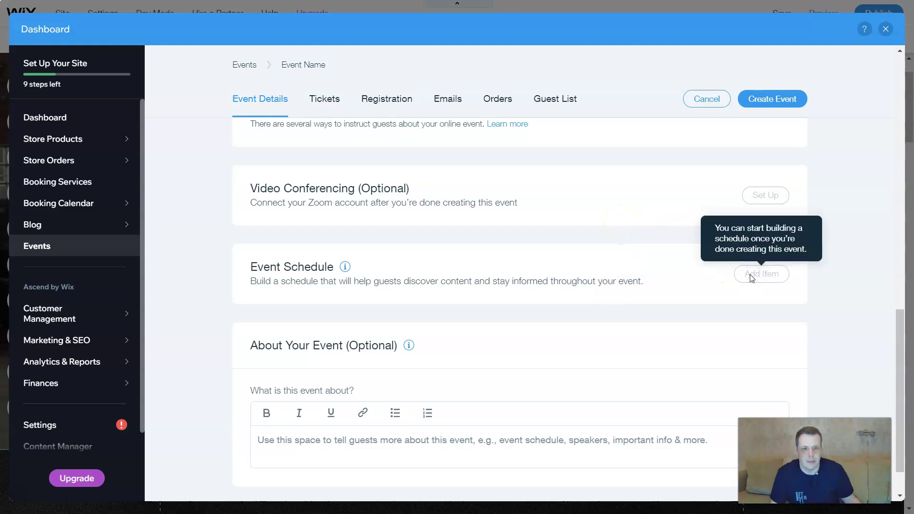
scroll(578, 341, down, 1)
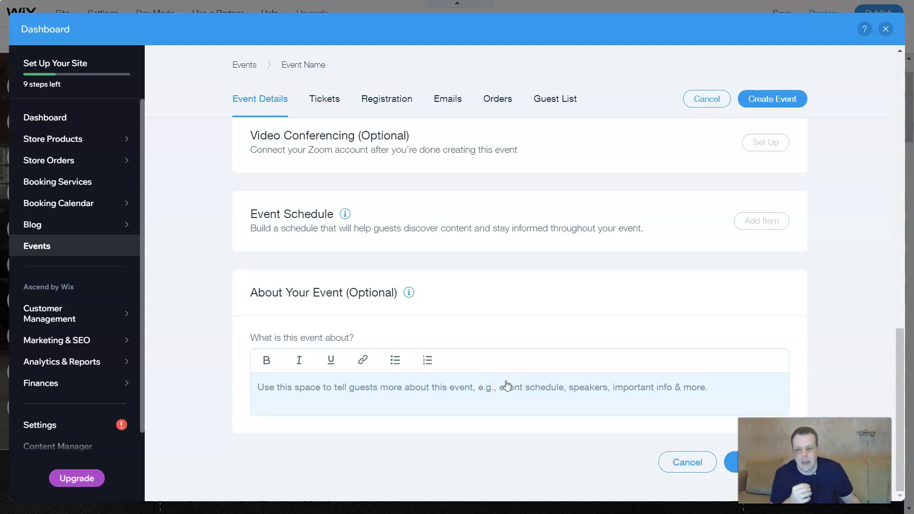
Enter 'Car show' as the online location title, correcting a mistyped entry.
click(622, 373)
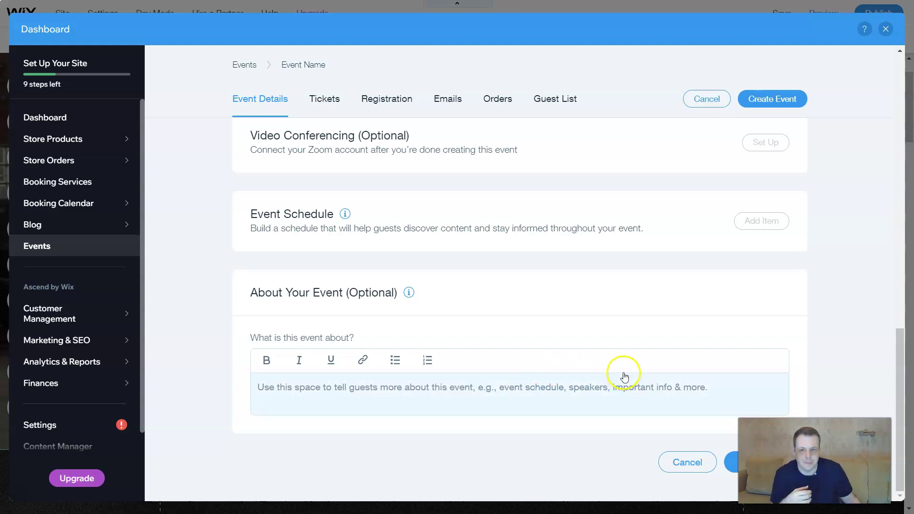
scroll(524, 285, up, 5)
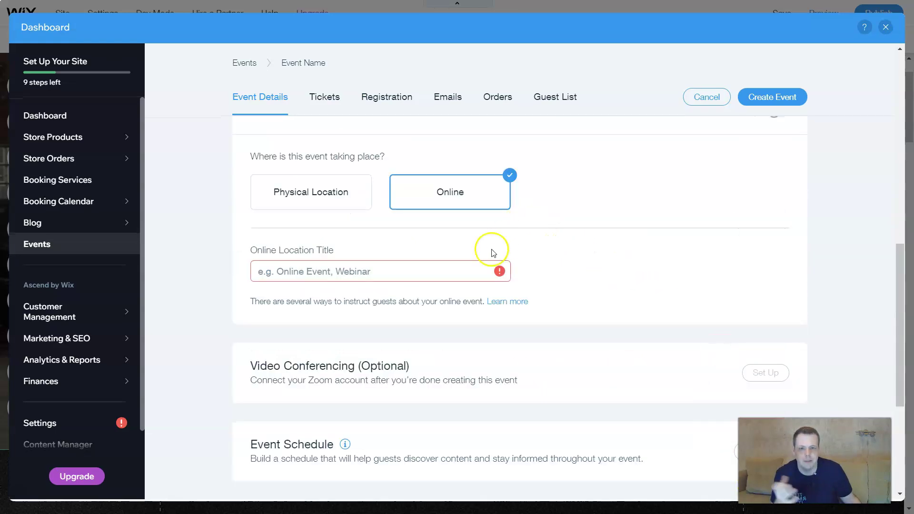
click(409, 279)
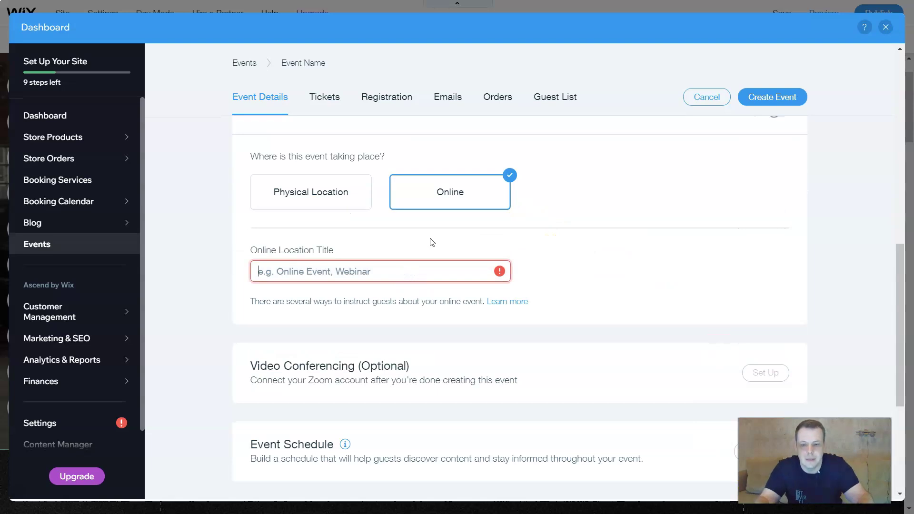
text(car sho)
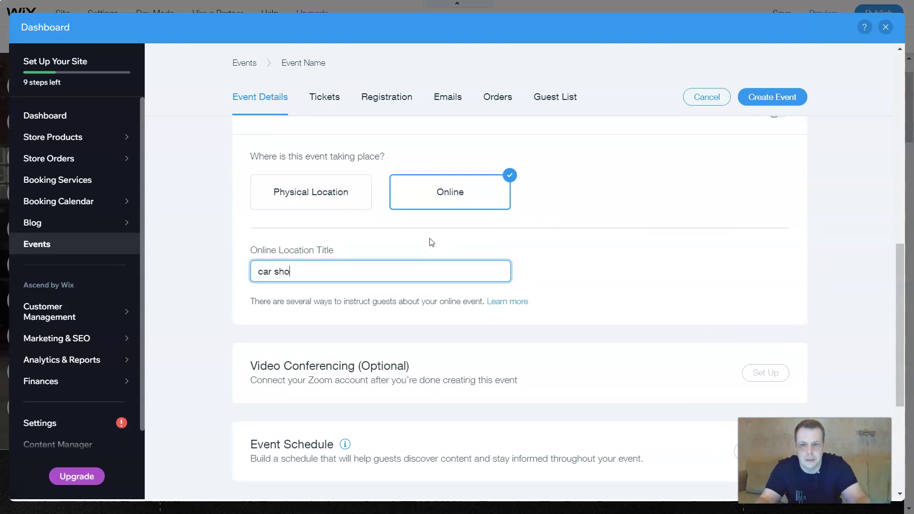
key(Num_Lock)
key(BackSpace)
key(BackSpace)
key(BackSpace)
key(BackSpace)
key(BackSpace)
click(429, 239)
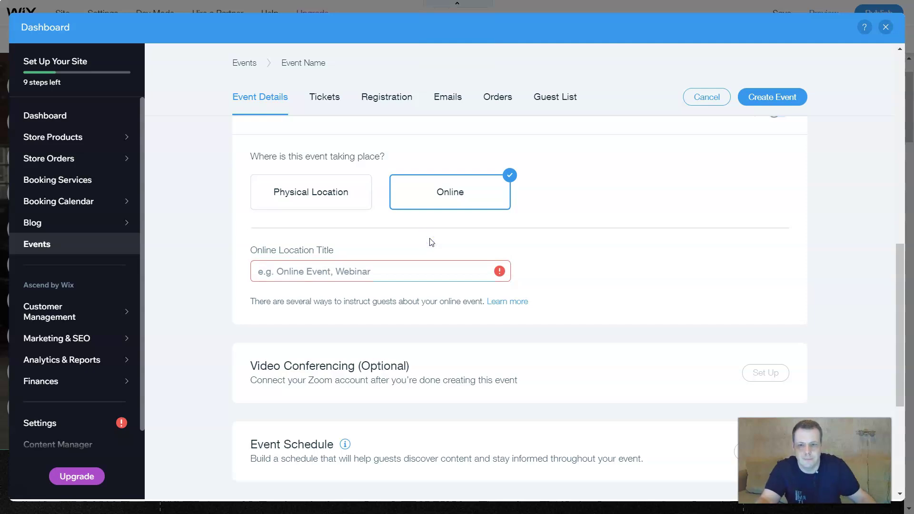
click(387, 268)
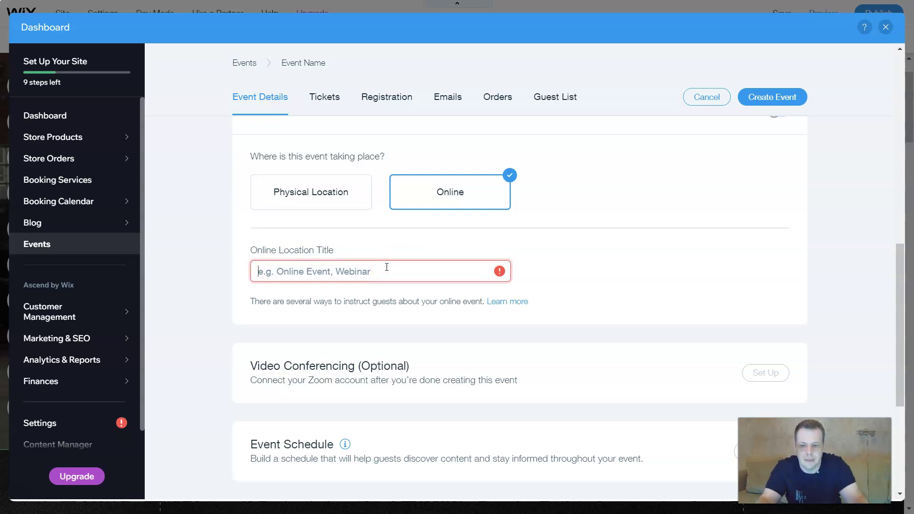
text(Car show)
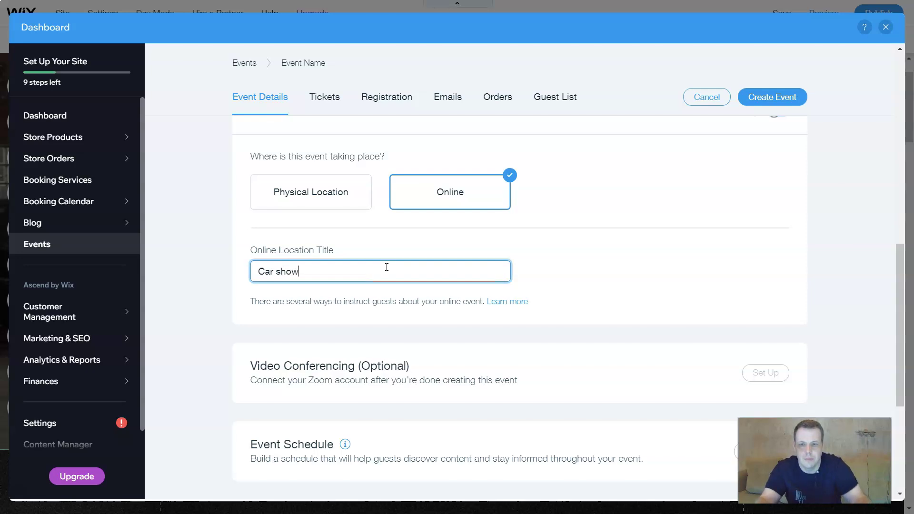
scroll(456, 333, down, 4)
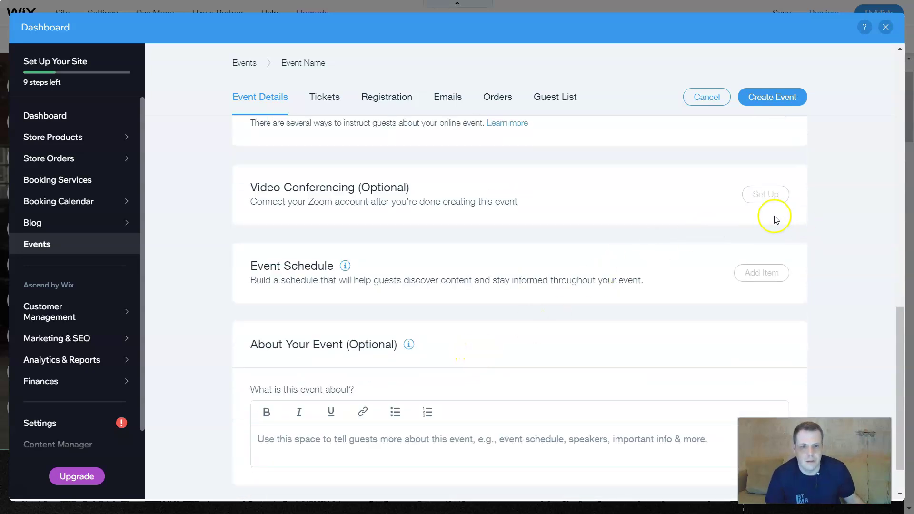
scroll(388, 369, down, 1)
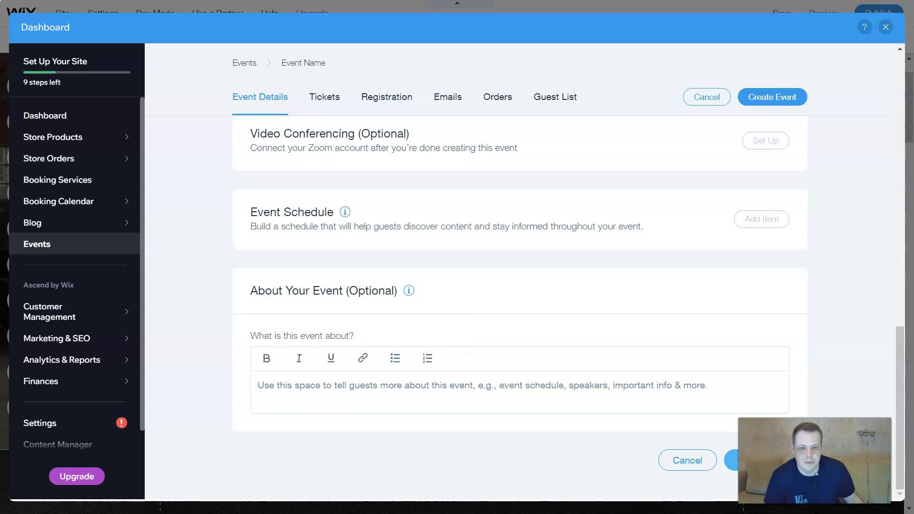
Create the Car show event, close the setup-steps popup, and go to its Tickets page.
click(752, 460)
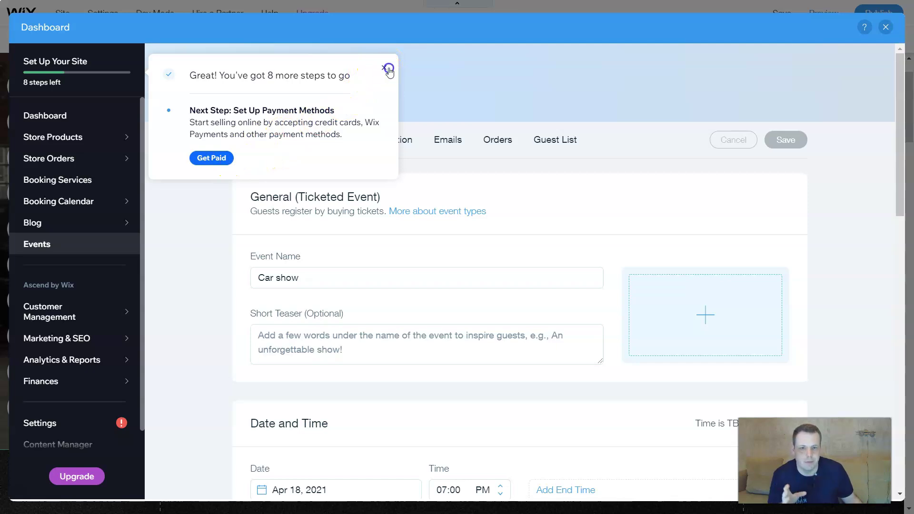
click(388, 69)
click(338, 140)
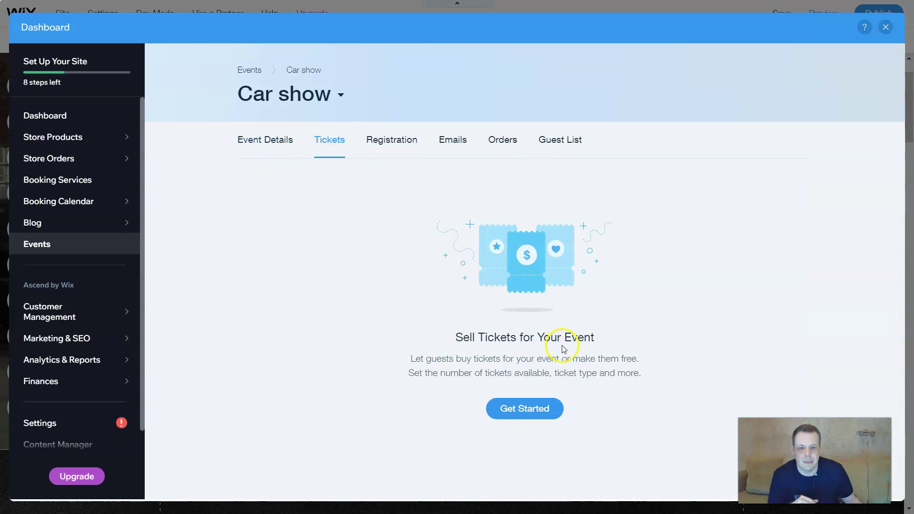
Start a For Sale ticket priced at 7 US Dollars with the service fee absorbed.
click(528, 407)
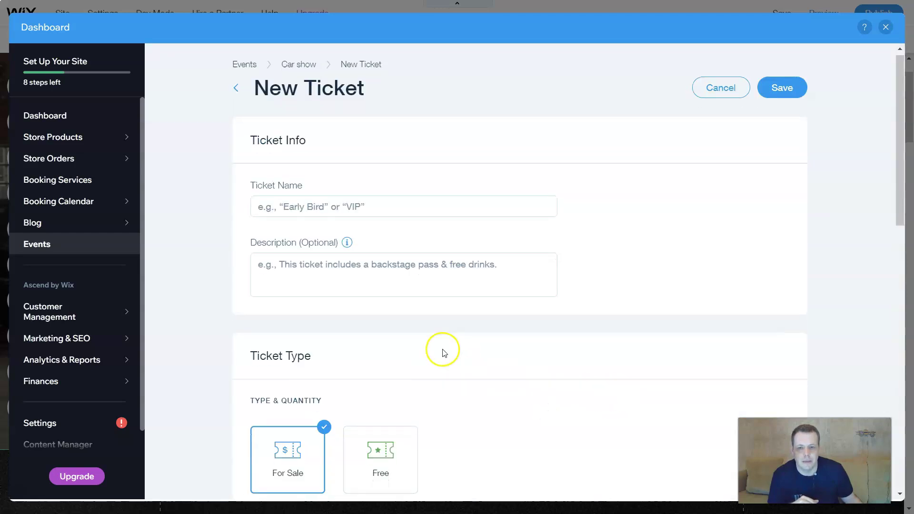
scroll(442, 352, down, 2)
click(390, 350)
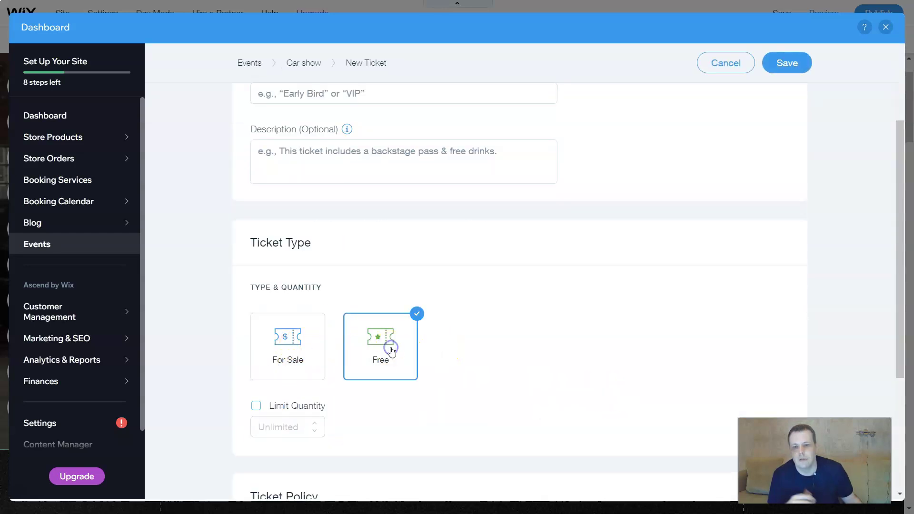
click(320, 350)
scroll(535, 276, down, 2)
scroll(388, 364, down, 2)
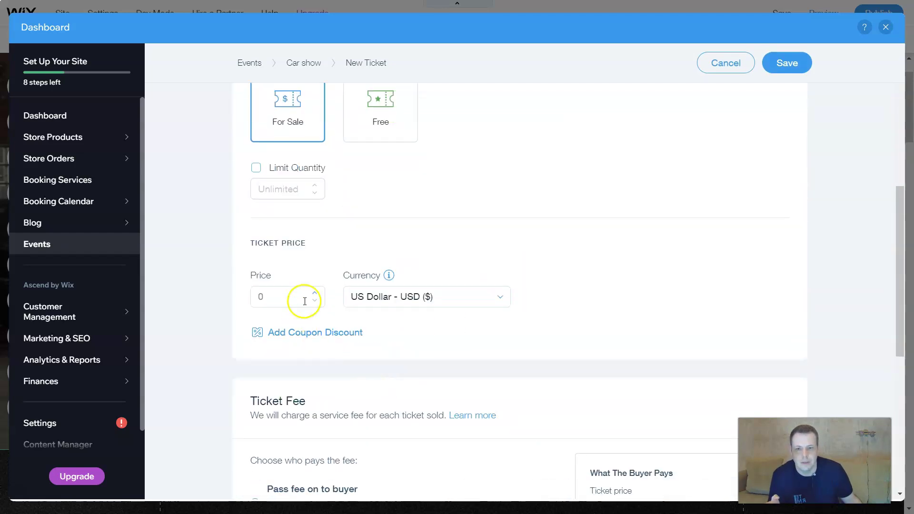
click(466, 300)
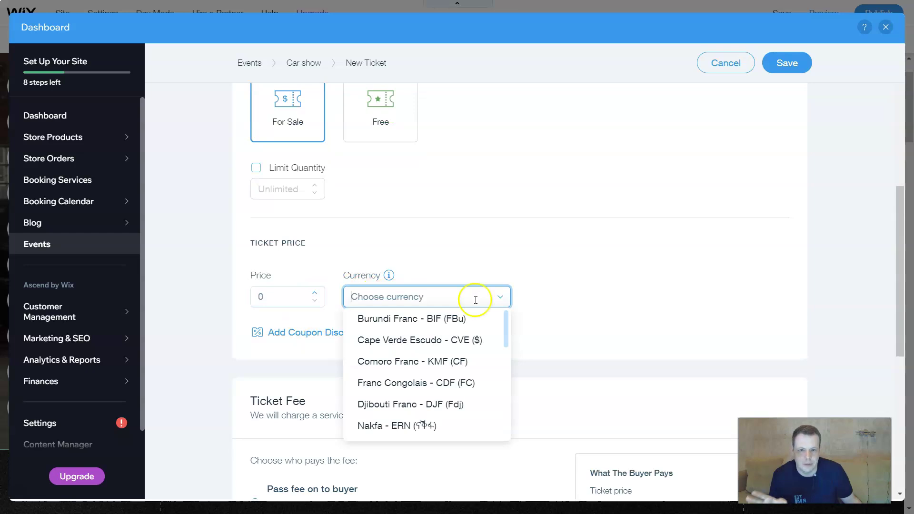
click(416, 234)
click(284, 296)
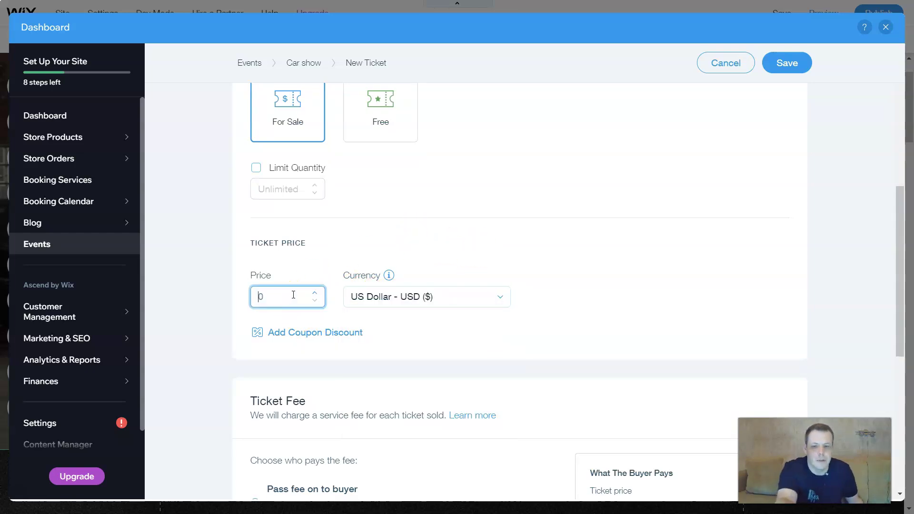
click(290, 299)
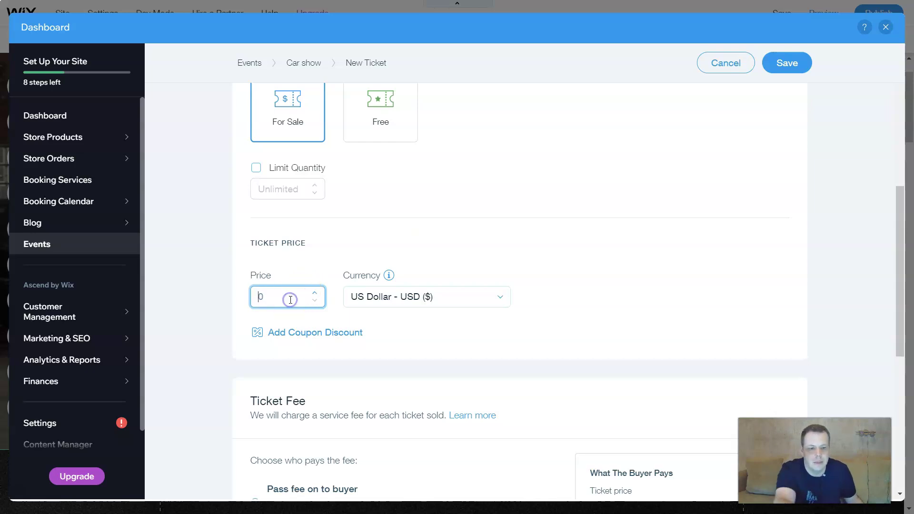
text(7)
scroll(574, 302, down, 4)
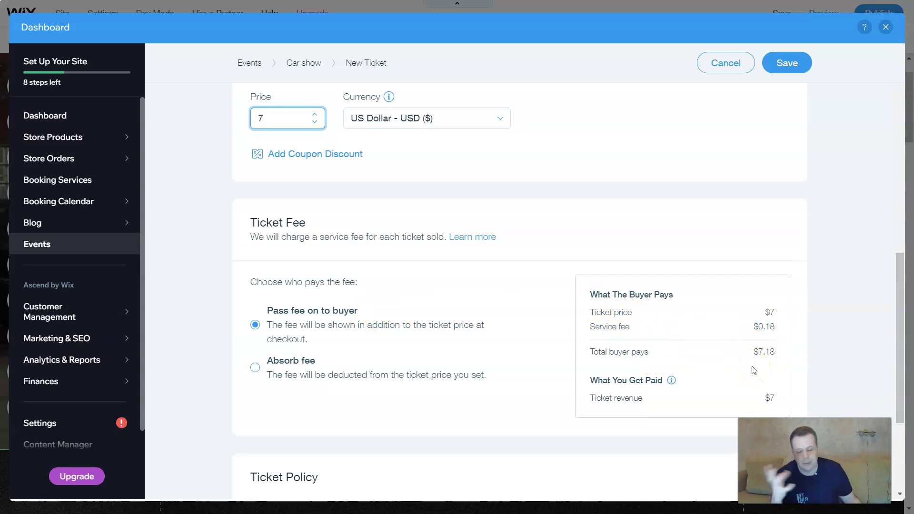
click(256, 367)
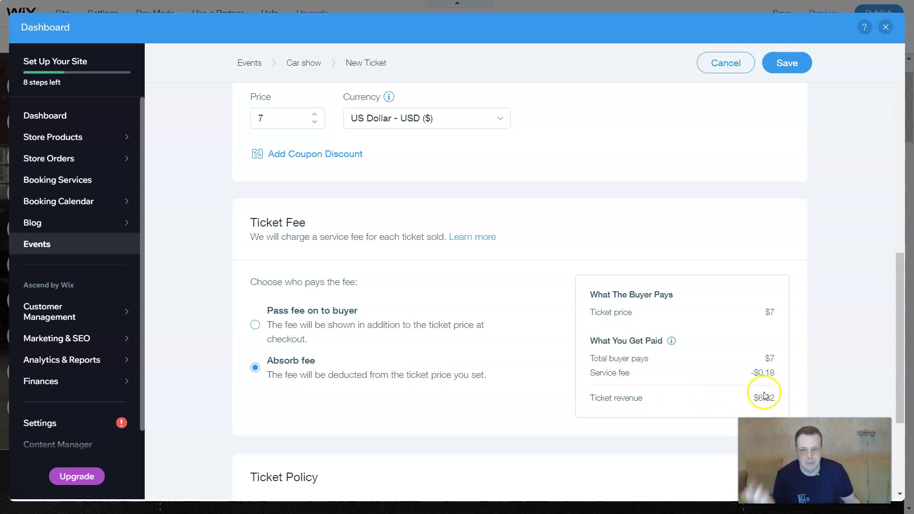
Review the ticket's Ticket Policy text by selecting it.
scroll(762, 395, down, 4)
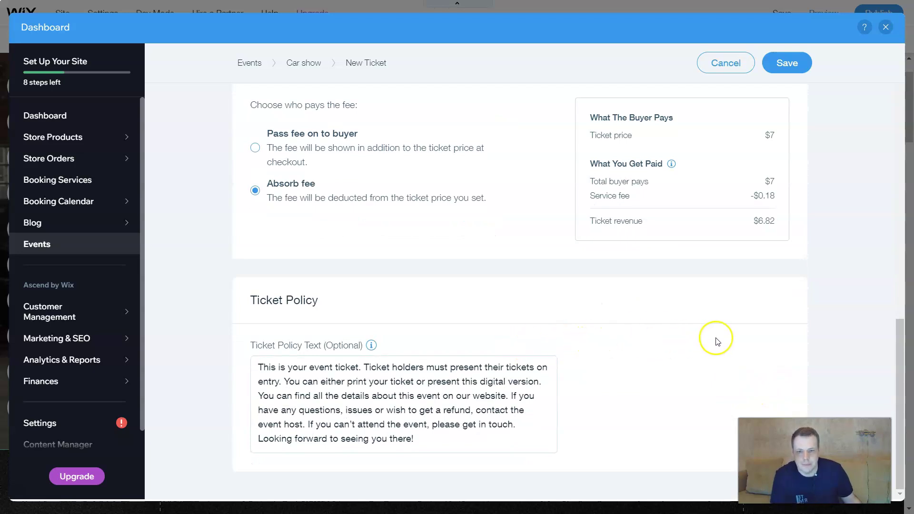
click(364, 369)
drag(478, 438, 241, 337)
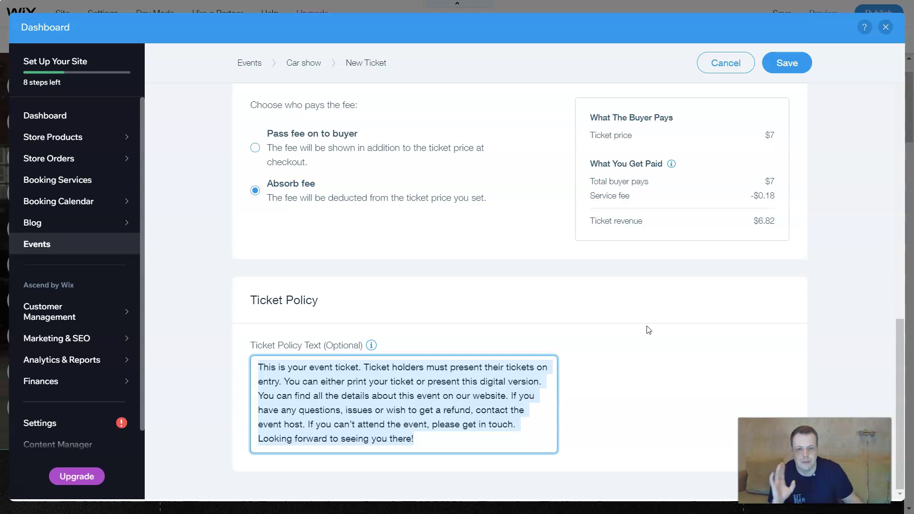
click(475, 436)
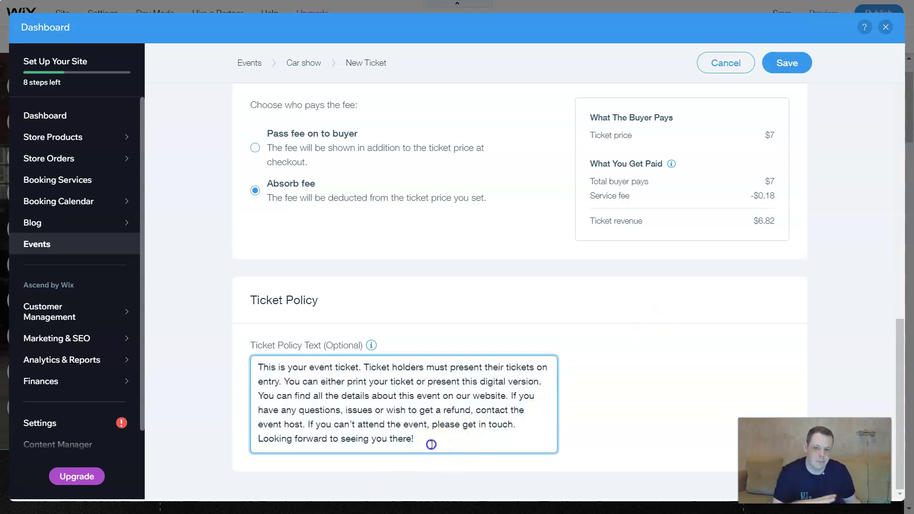
drag(426, 444, 237, 332)
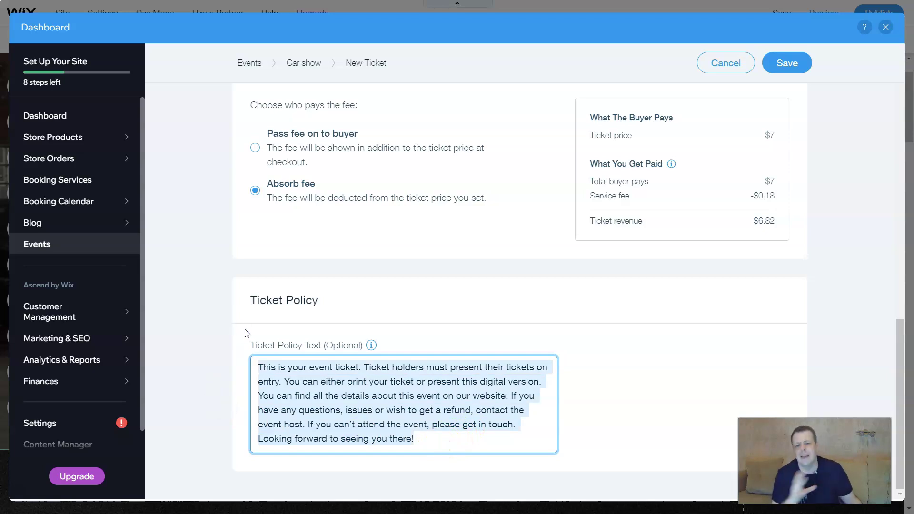
scroll(652, 351, up, 10)
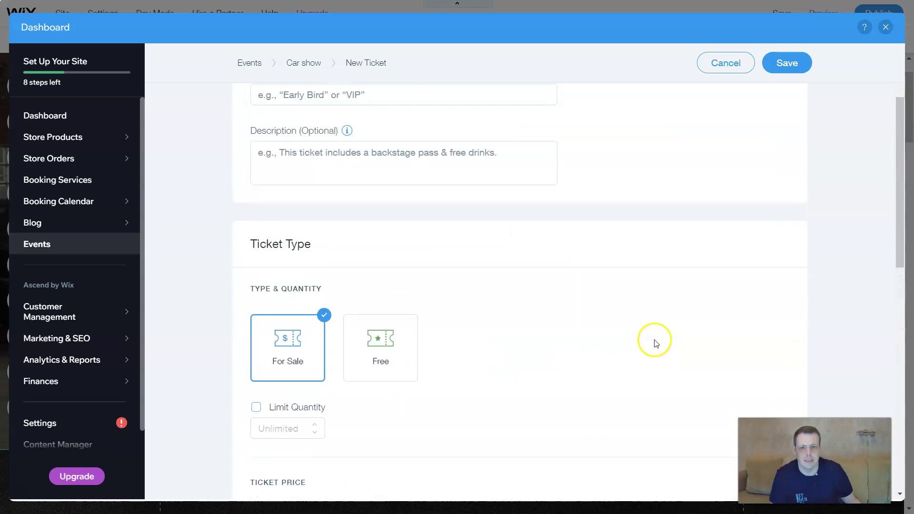
Name the ticket 'early bird', give it the description 'car show', and save it.
scroll(653, 337, up, 2)
scroll(651, 328, down, 4)
scroll(651, 322, up, 5)
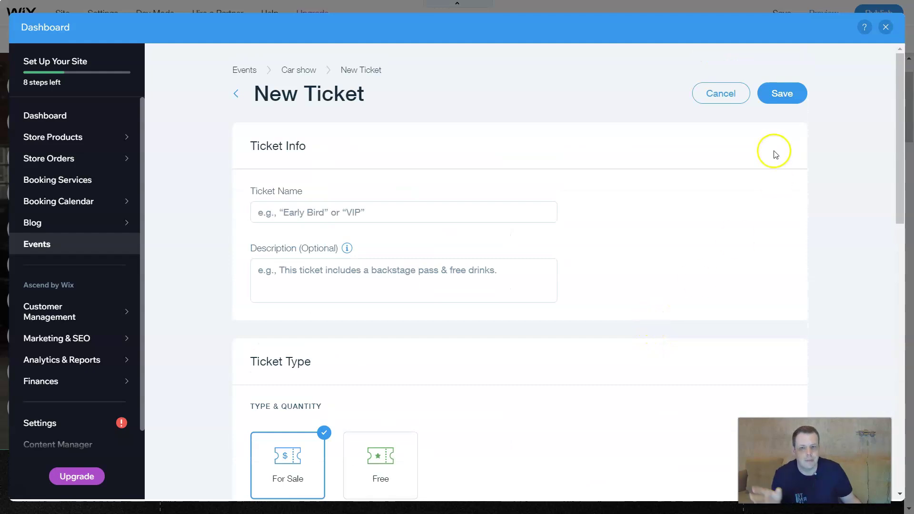
click(380, 212)
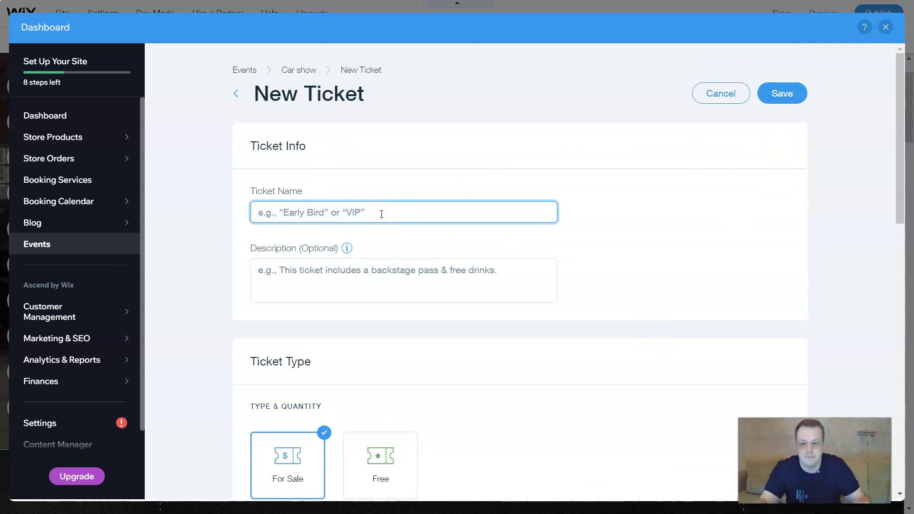
text(early bird)
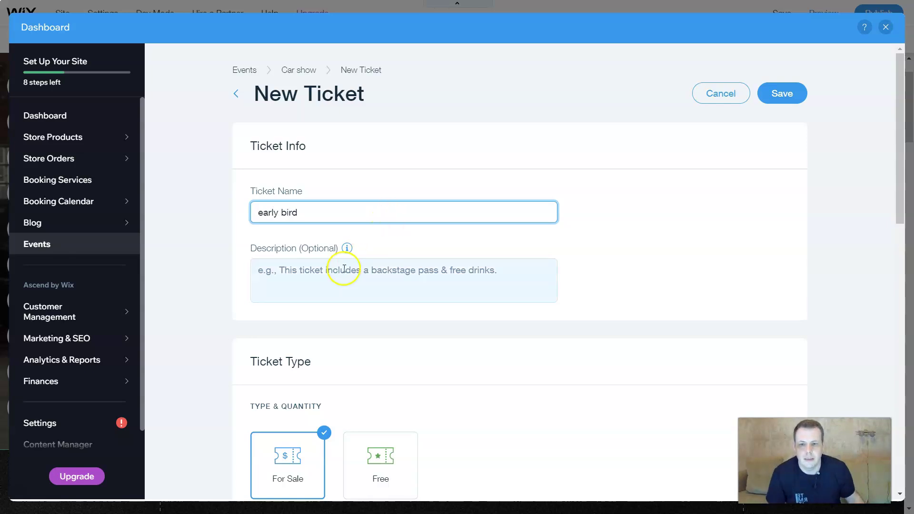
click(342, 271)
text(car show)
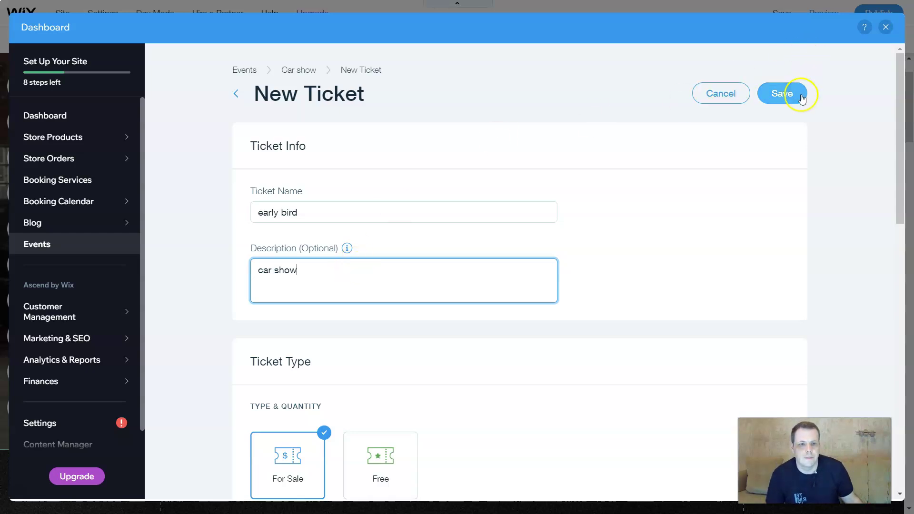
click(789, 95)
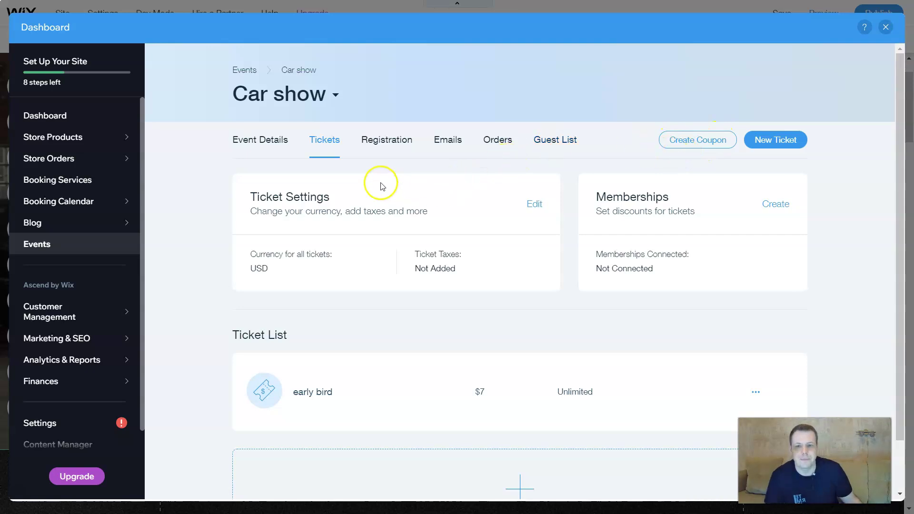
Set registration to 'Guests don't need to register', save it, and dismiss the saved banner.
click(391, 143)
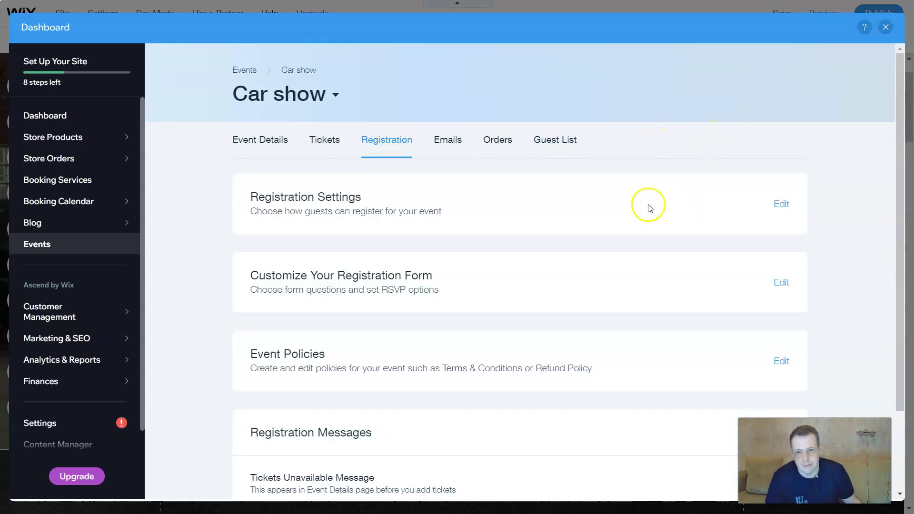
click(775, 205)
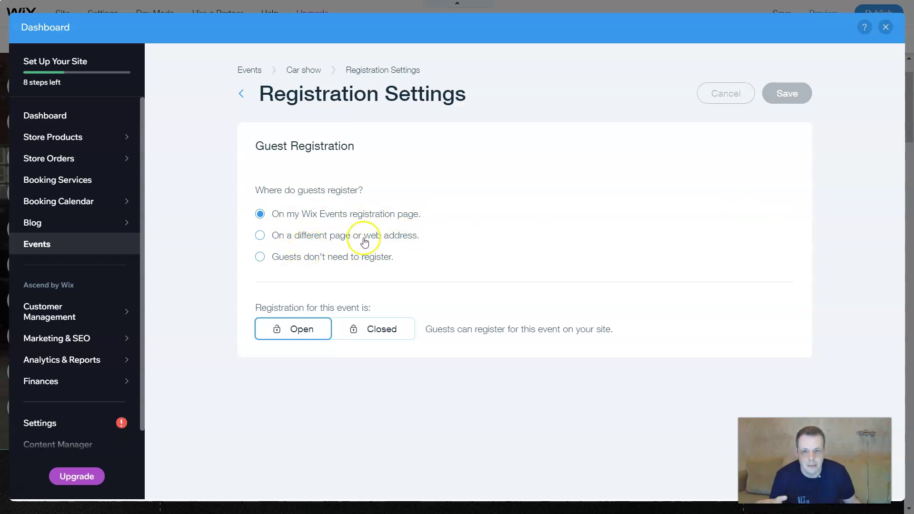
click(322, 262)
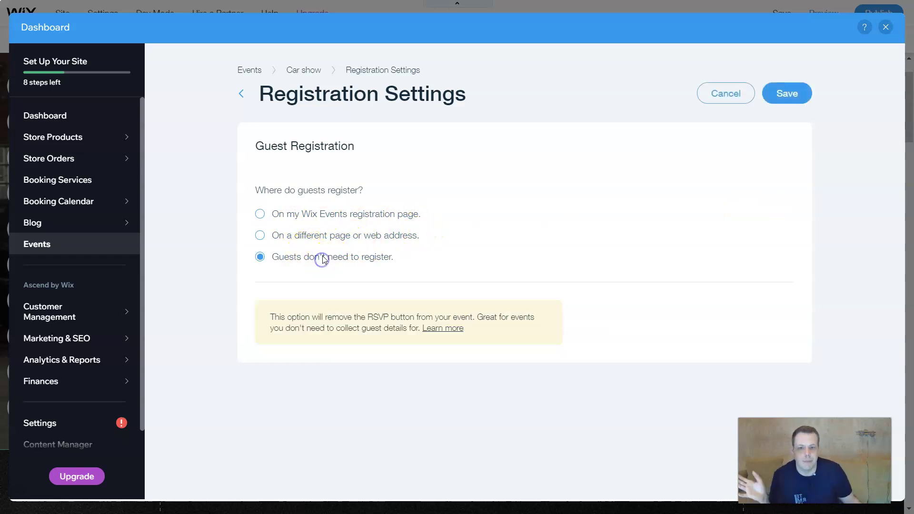
click(350, 244)
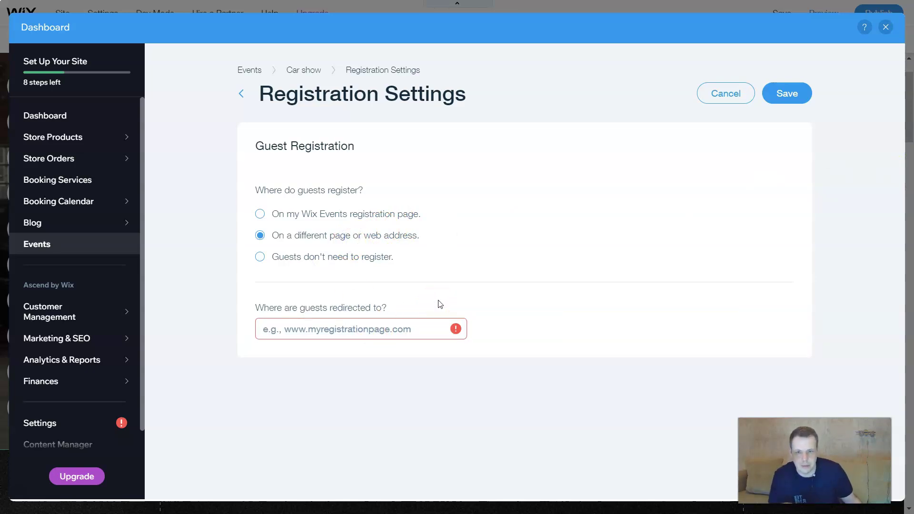
click(397, 263)
click(355, 333)
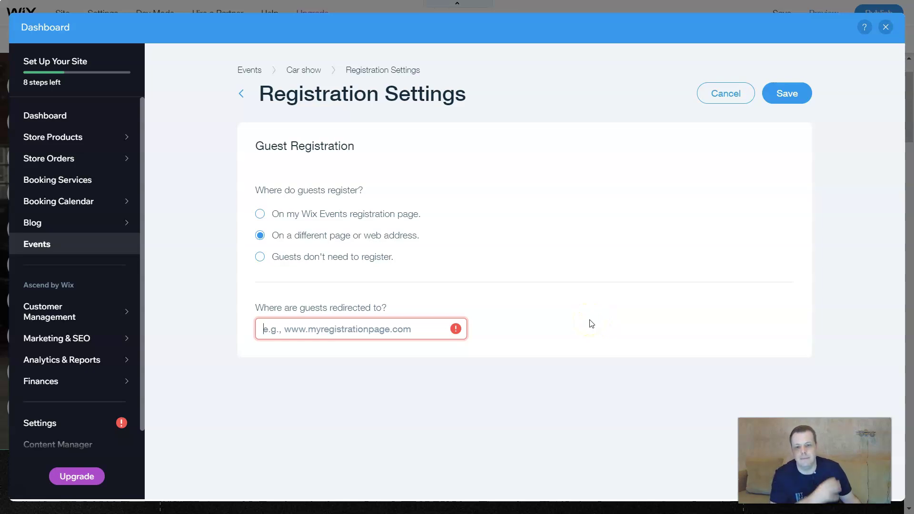
click(286, 257)
click(788, 94)
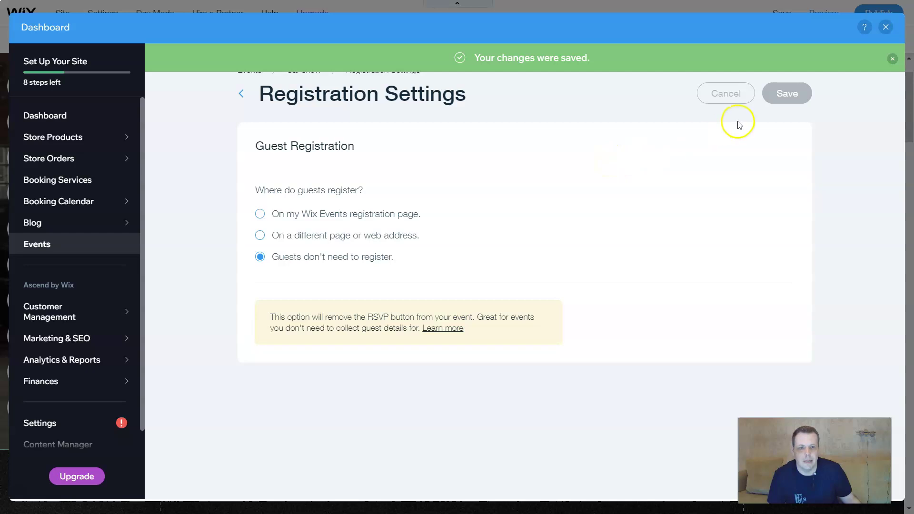
click(892, 59)
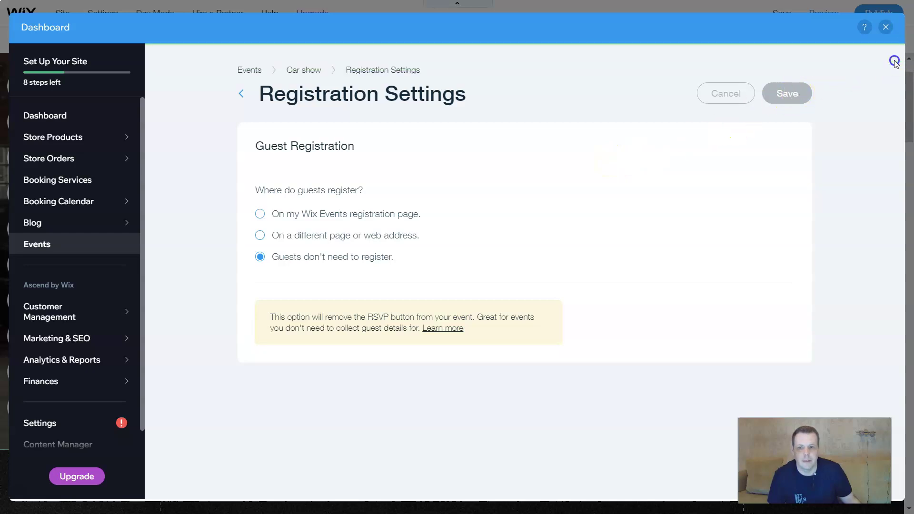
Open Car show's Emails settings and leave email alerts on Daily after trying Per RSVP.
click(242, 94)
click(461, 143)
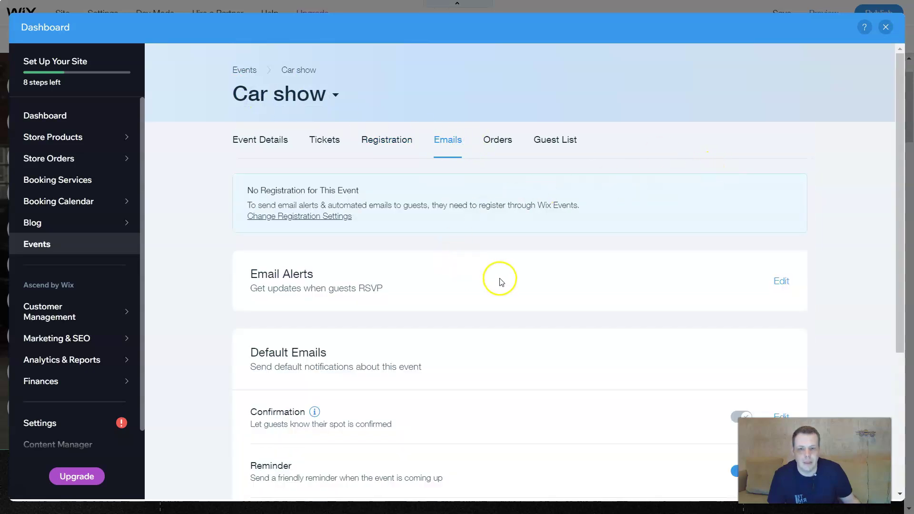
click(611, 272)
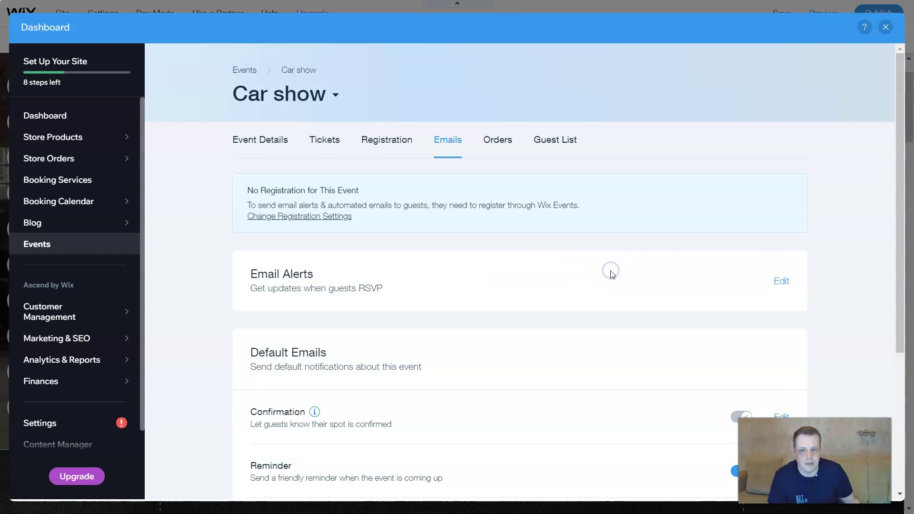
click(779, 282)
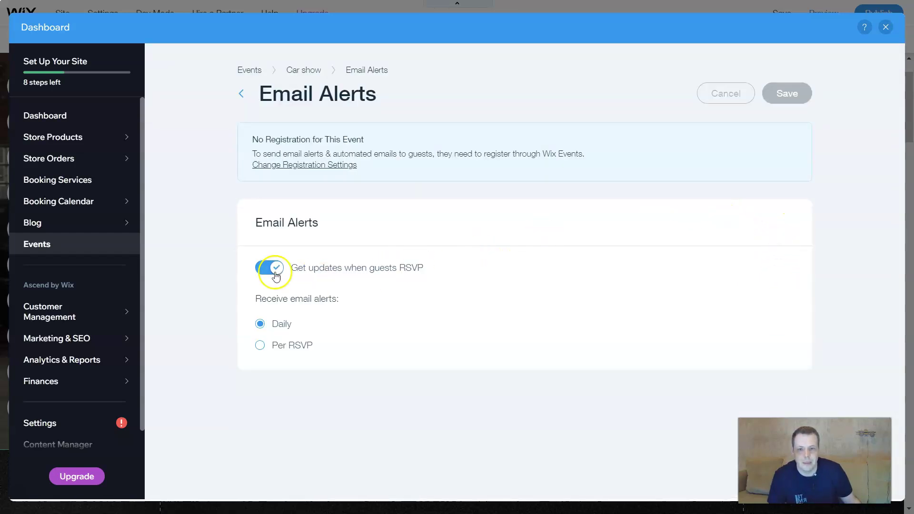
click(265, 346)
click(272, 325)
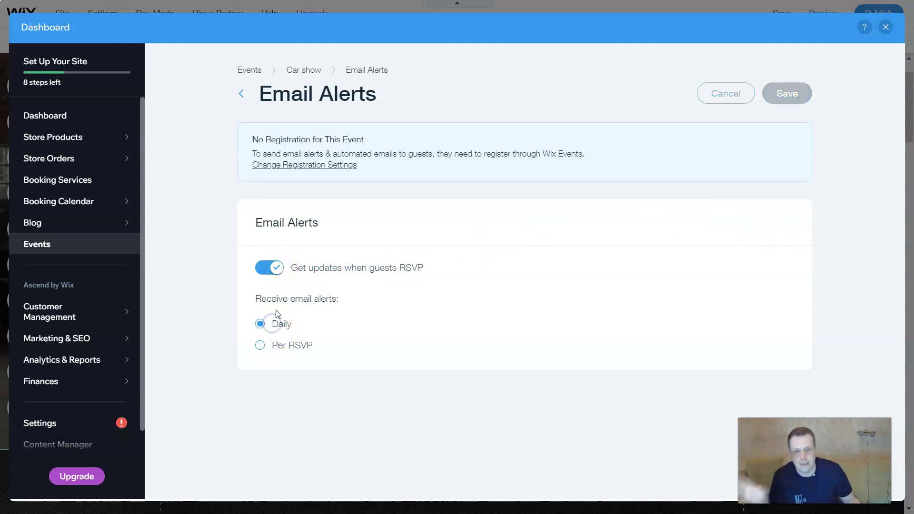
click(241, 94)
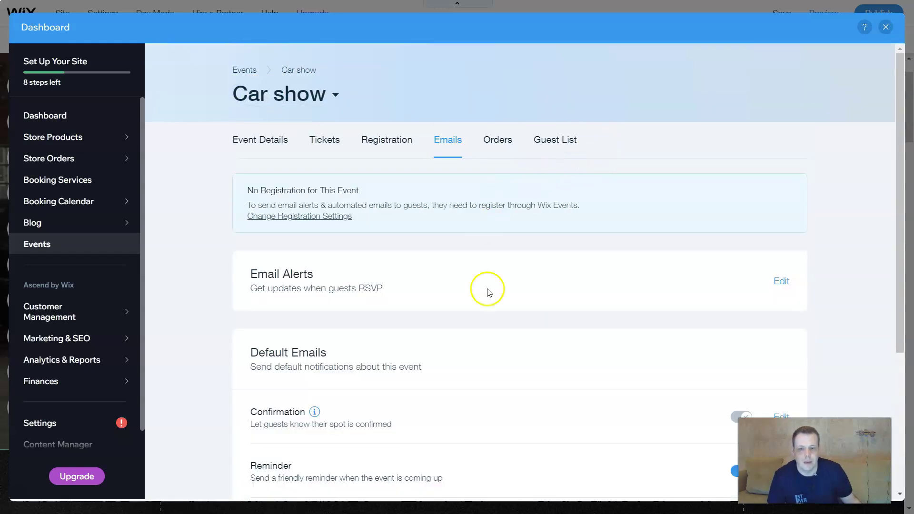
scroll(505, 306, down, 3)
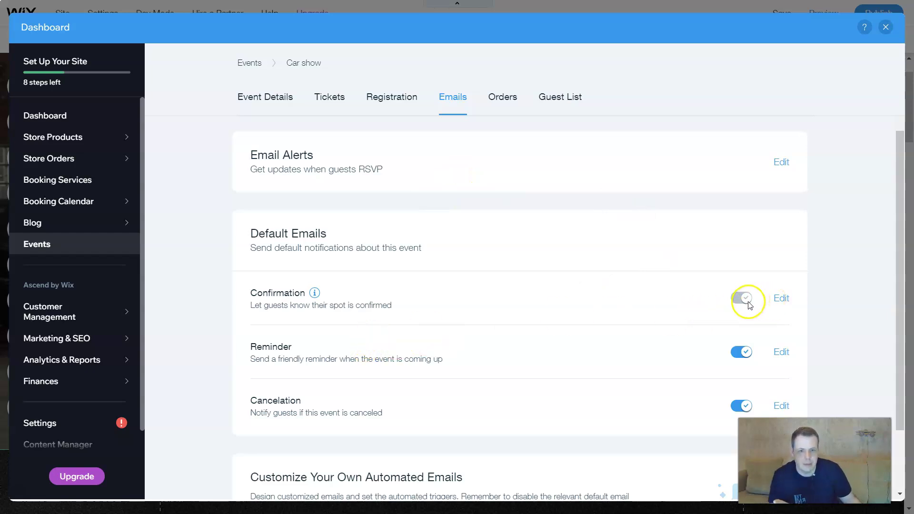
Open the Car show Confirmation email for editing and review its subject line.
click(780, 296)
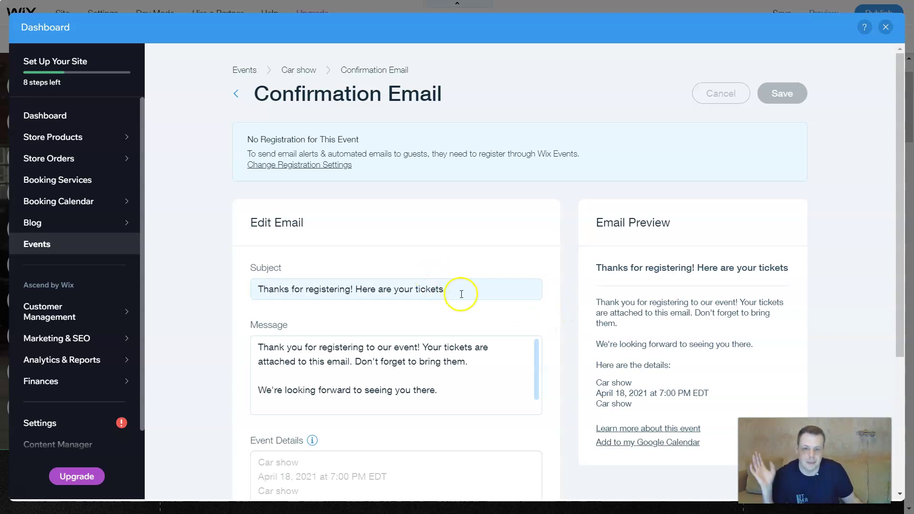
triple_click(456, 294)
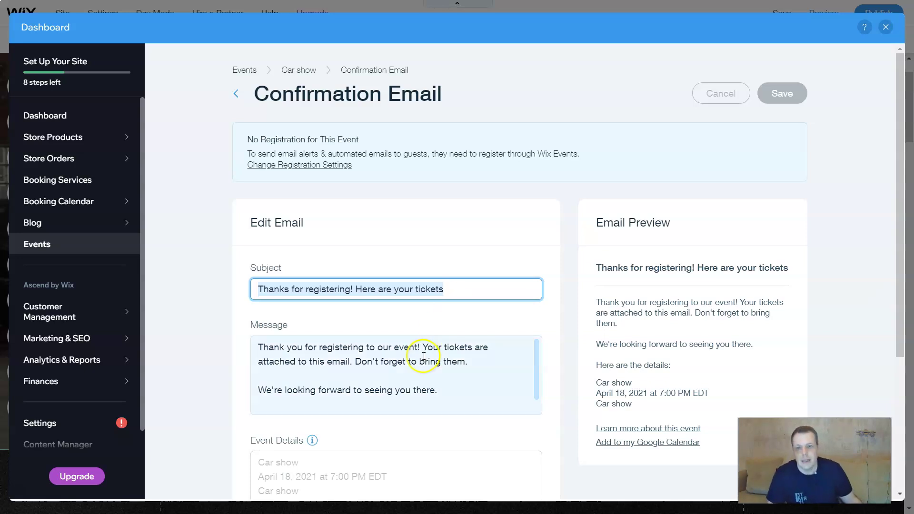
scroll(423, 356, down, 1)
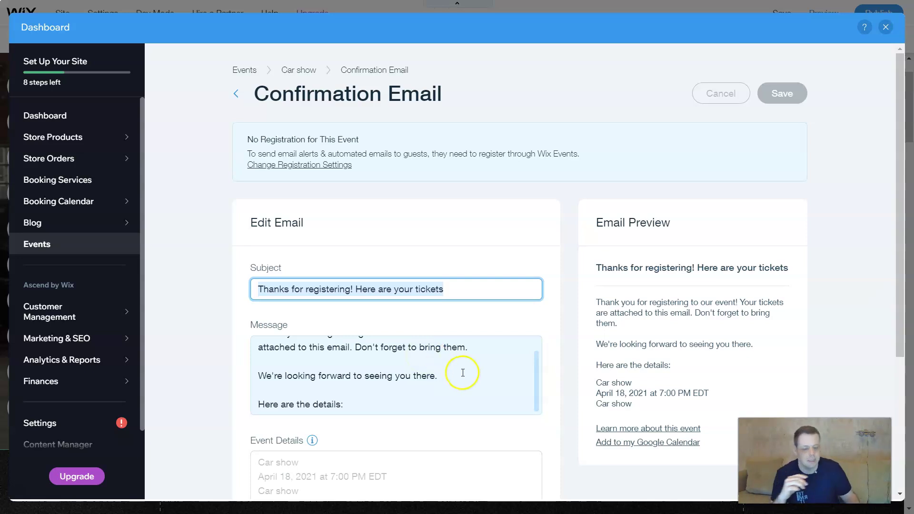
scroll(528, 390, down, 4)
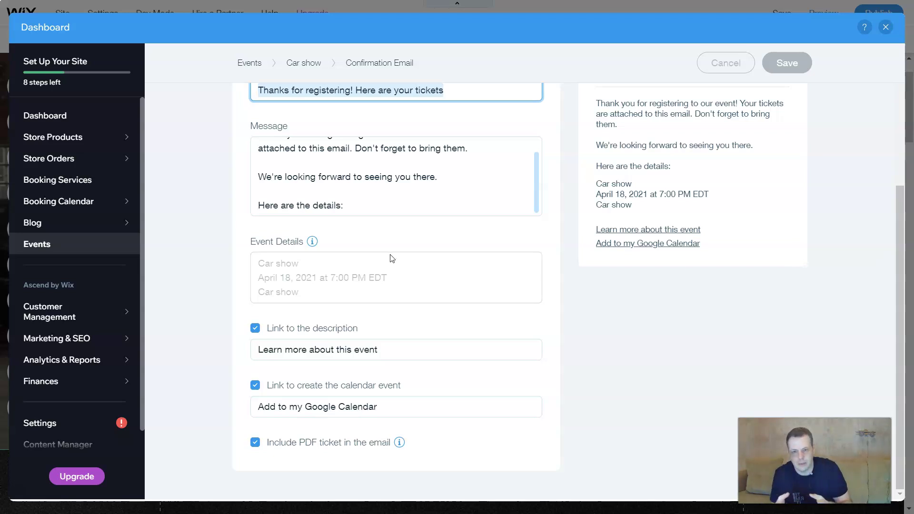
Uncheck the description link, calendar link and PDF ticket, then save the confirmation email.
click(256, 331)
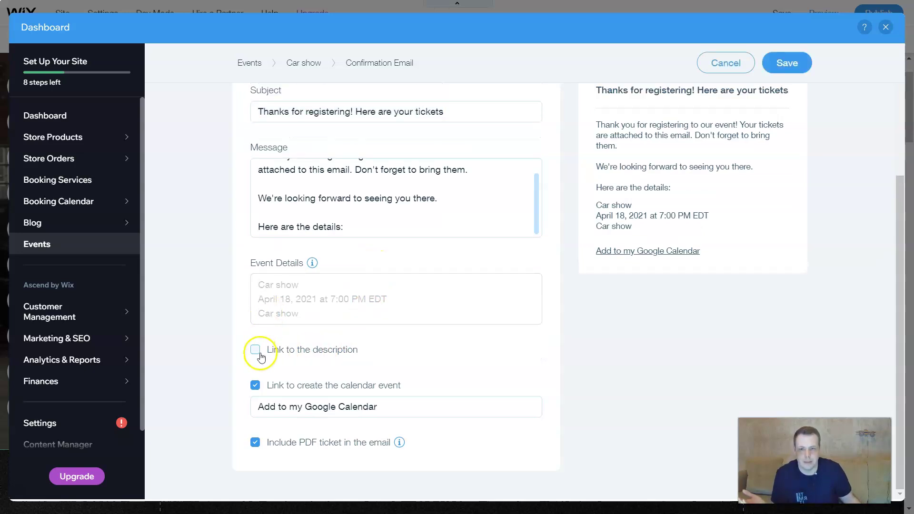
click(258, 349)
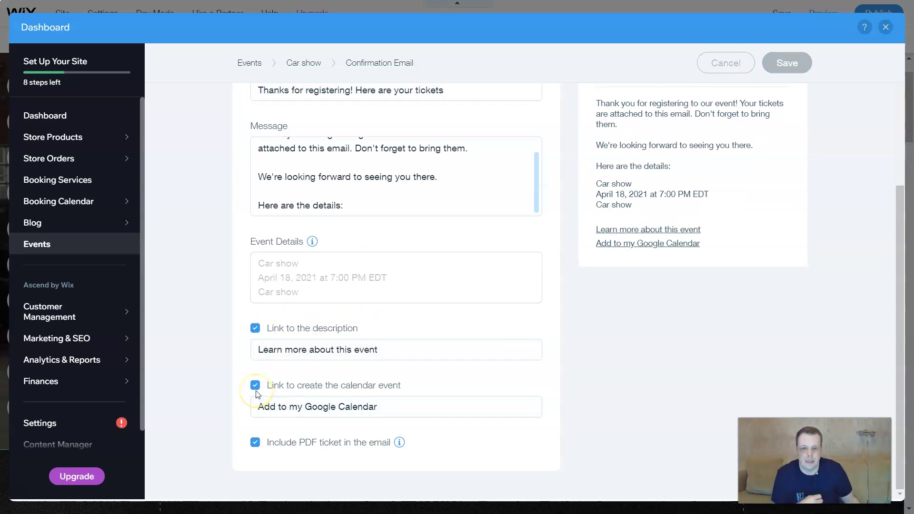
click(261, 406)
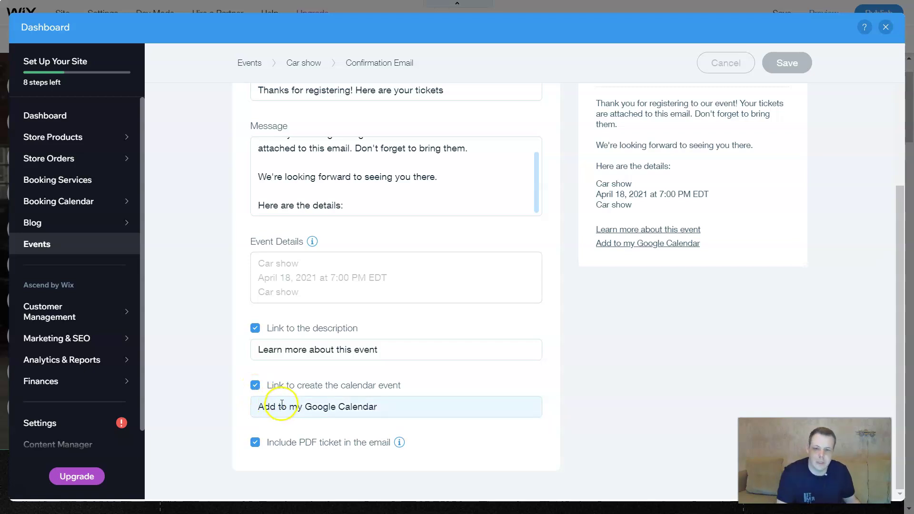
click(255, 385)
click(255, 349)
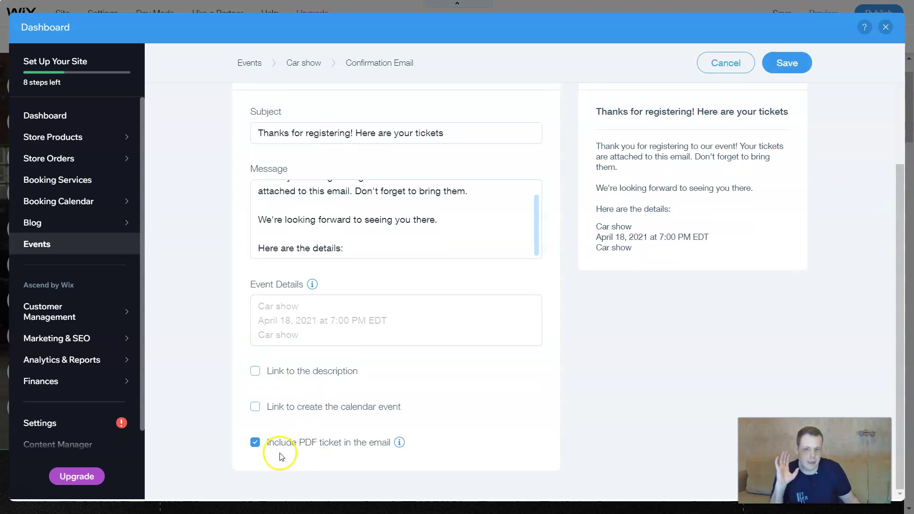
click(256, 444)
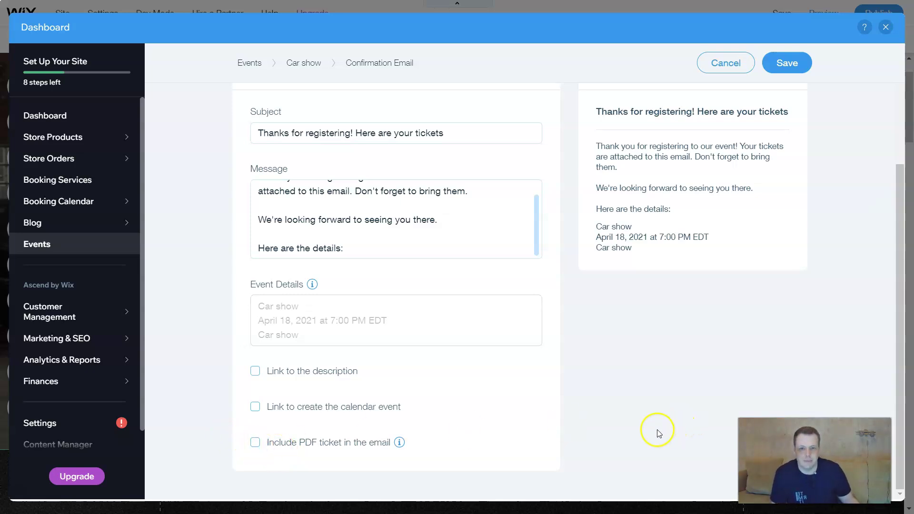
scroll(654, 430, up, 3)
click(780, 95)
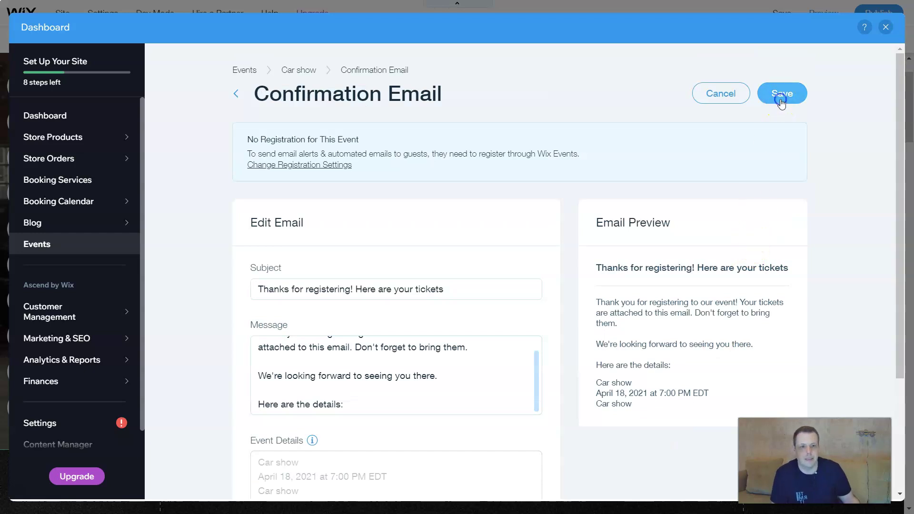
click(236, 93)
Check the Car show Orders and Guest List tabs, then close the dashboard.
click(498, 145)
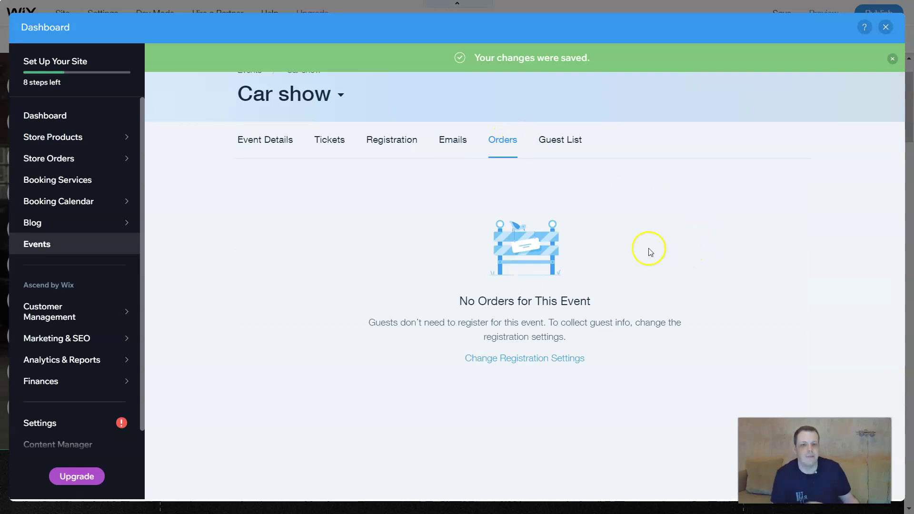
click(561, 143)
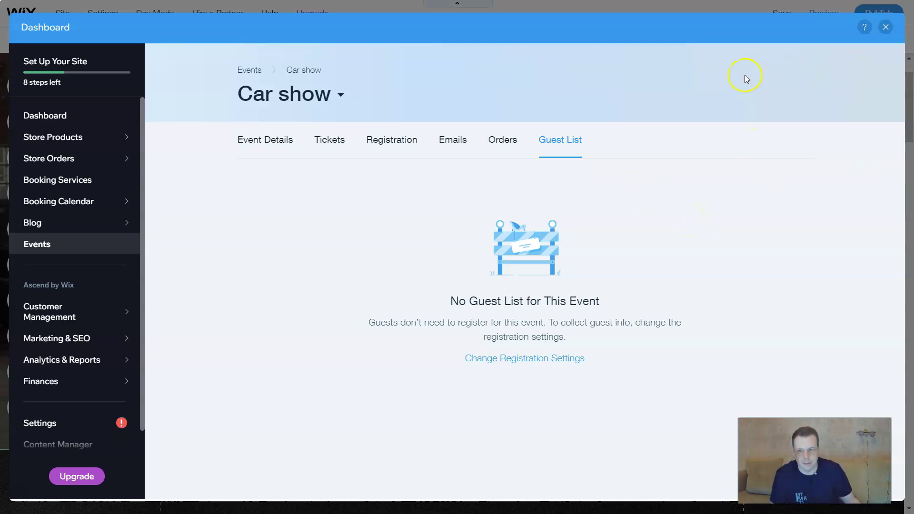
click(890, 28)
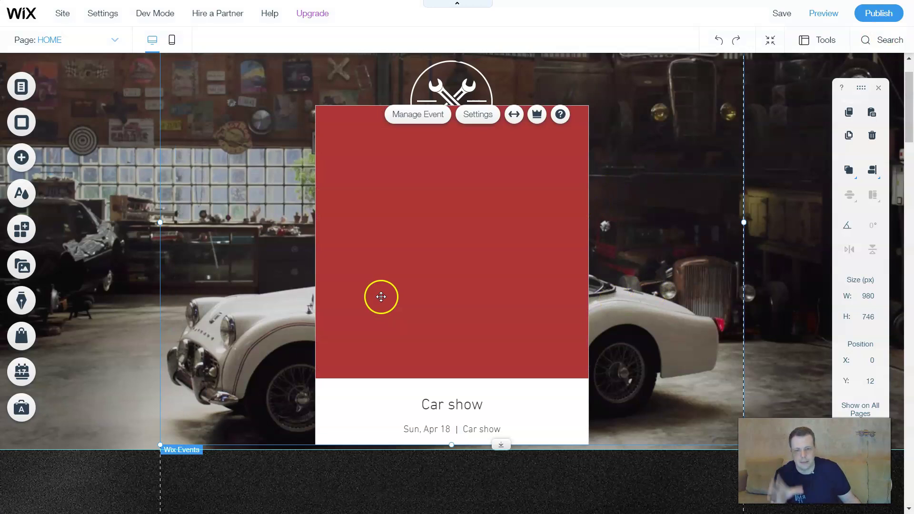
In the events widget's My Events settings, choose Multiple Events and open the 'Which events' choice.
scroll(459, 300, down, 4)
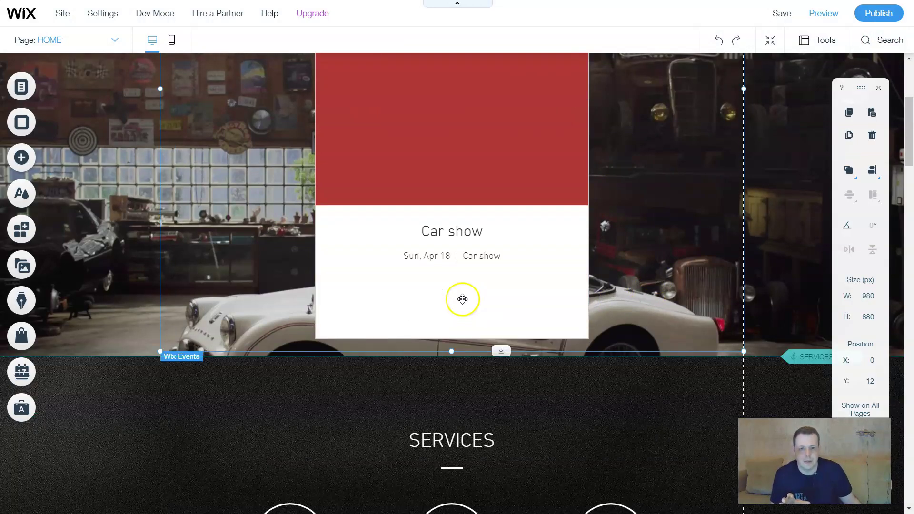
scroll(534, 195, down, 3)
scroll(609, 182, up, 6)
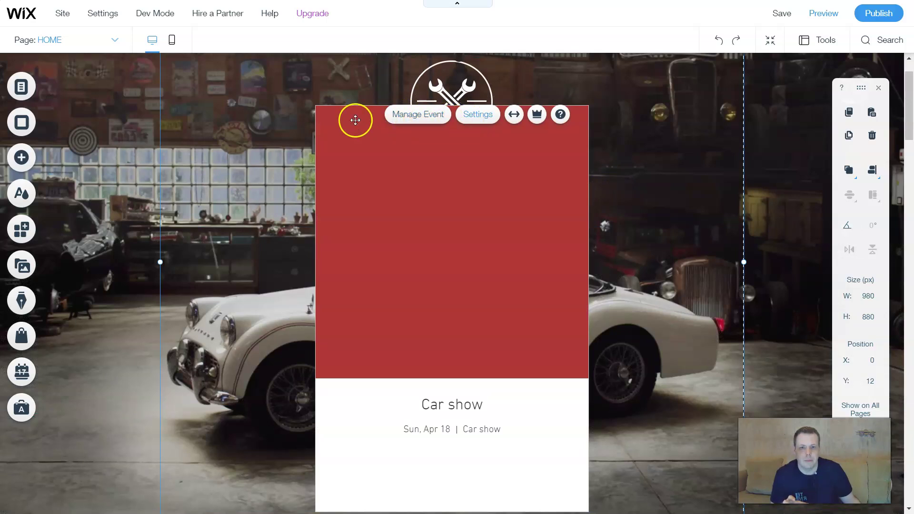
click(486, 115)
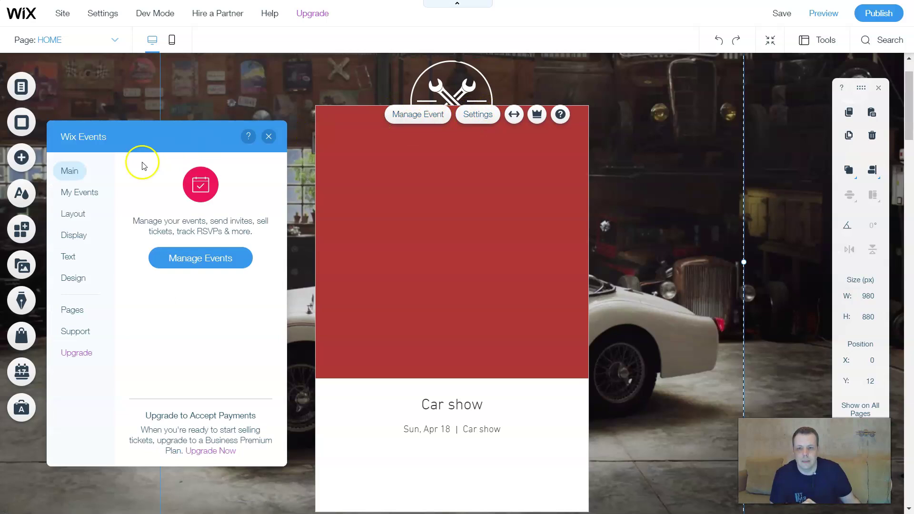
click(88, 199)
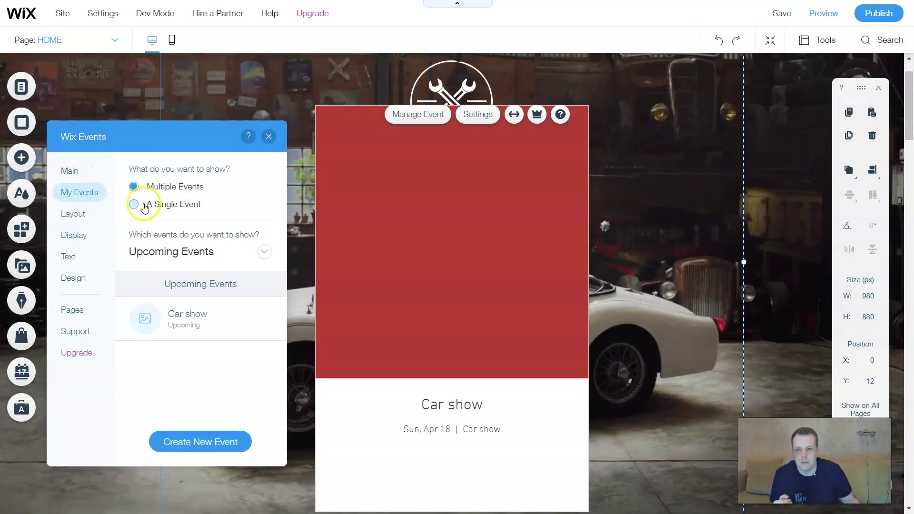
click(144, 205)
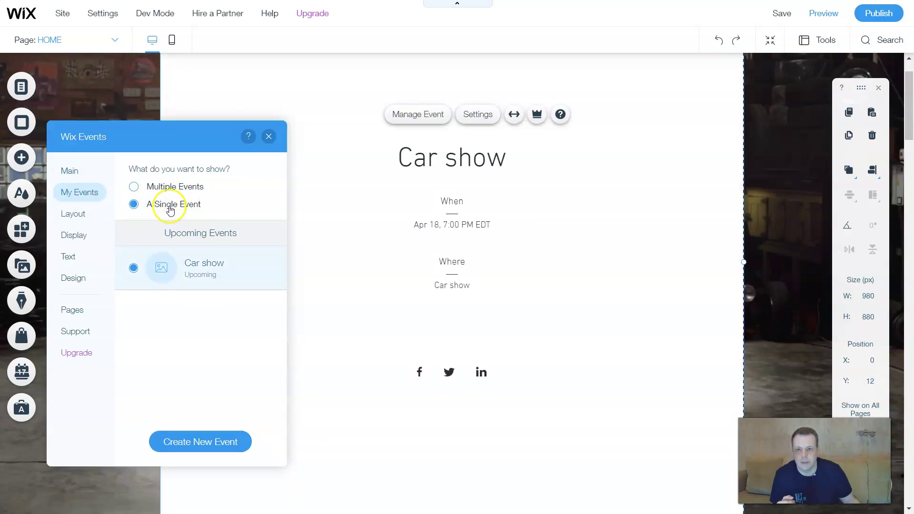
click(133, 187)
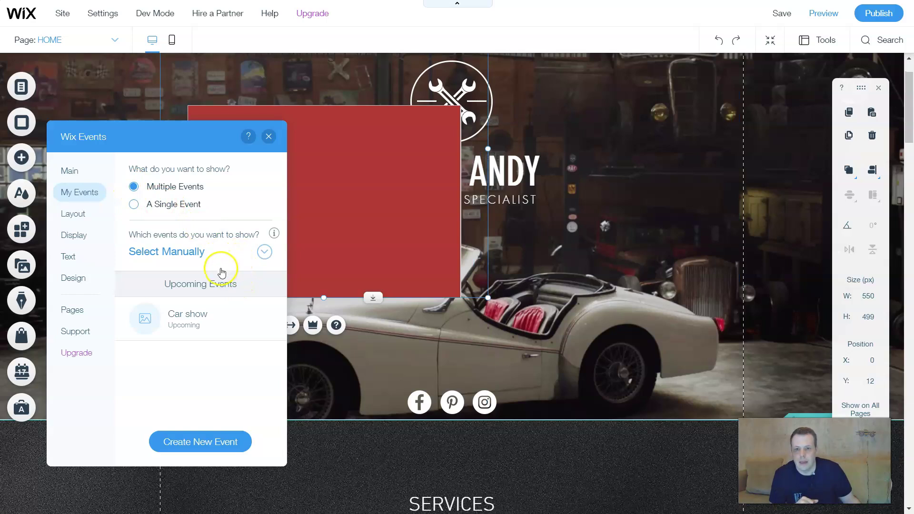
click(264, 253)
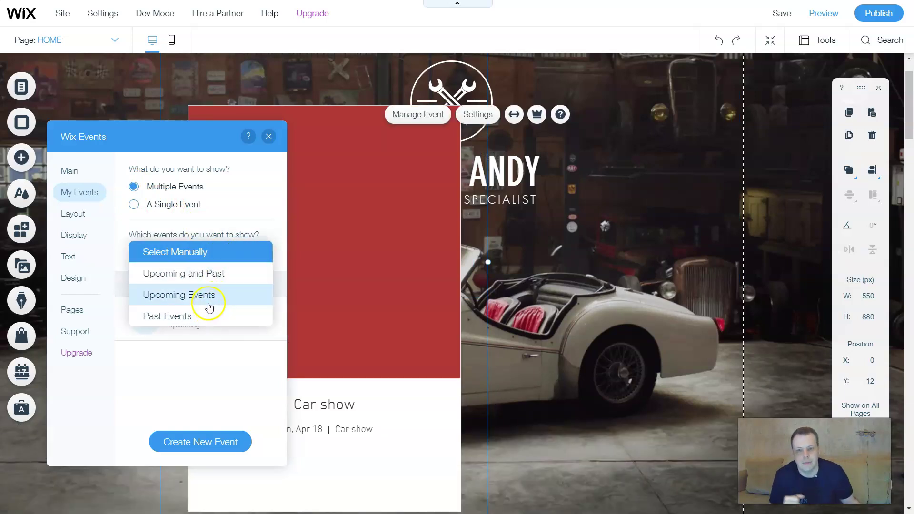
Keep Select Manually and set the event card images to 1:1 after trying 16:9.
click(83, 218)
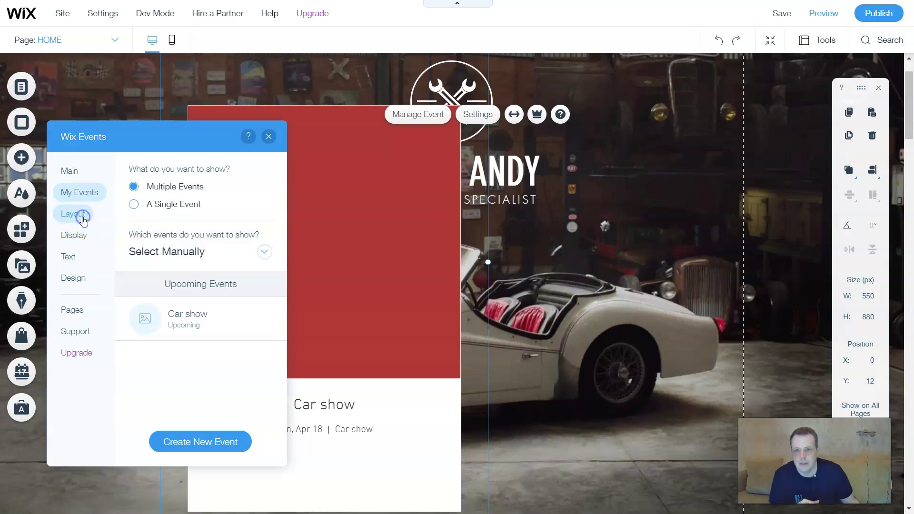
click(82, 220)
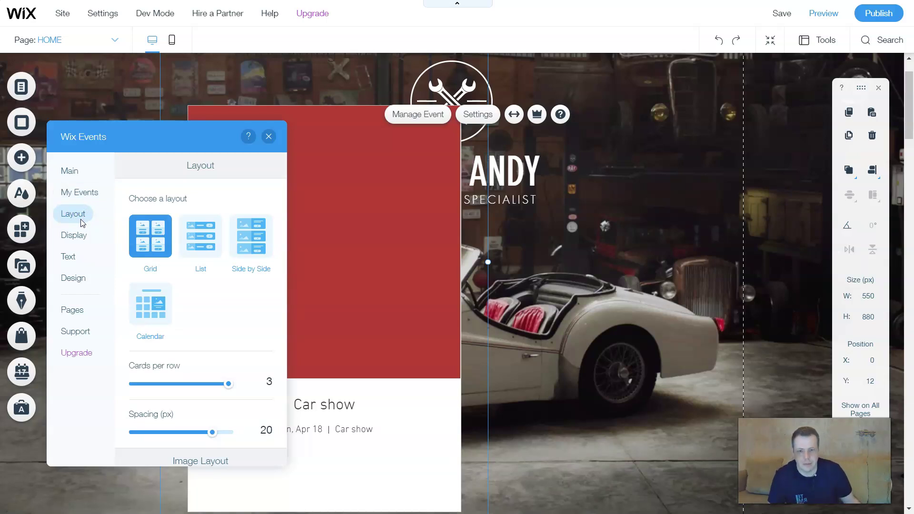
click(181, 242)
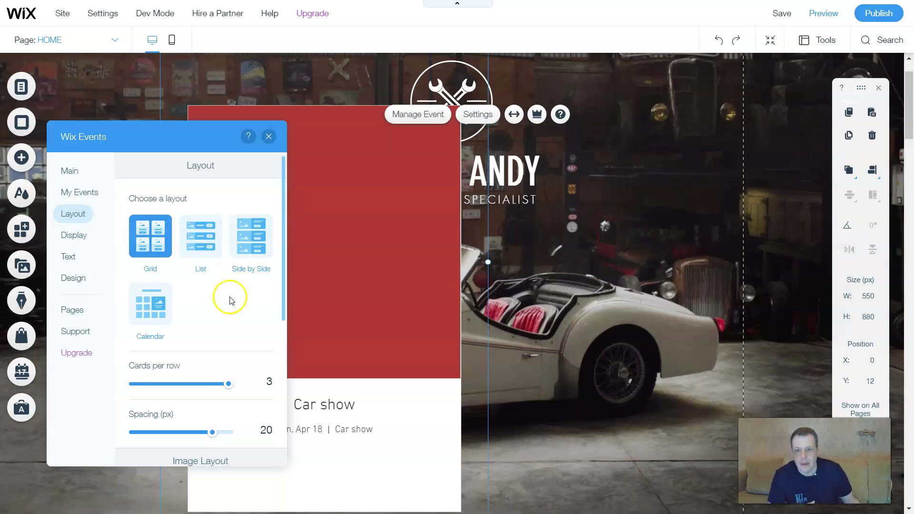
scroll(228, 296, down, 4)
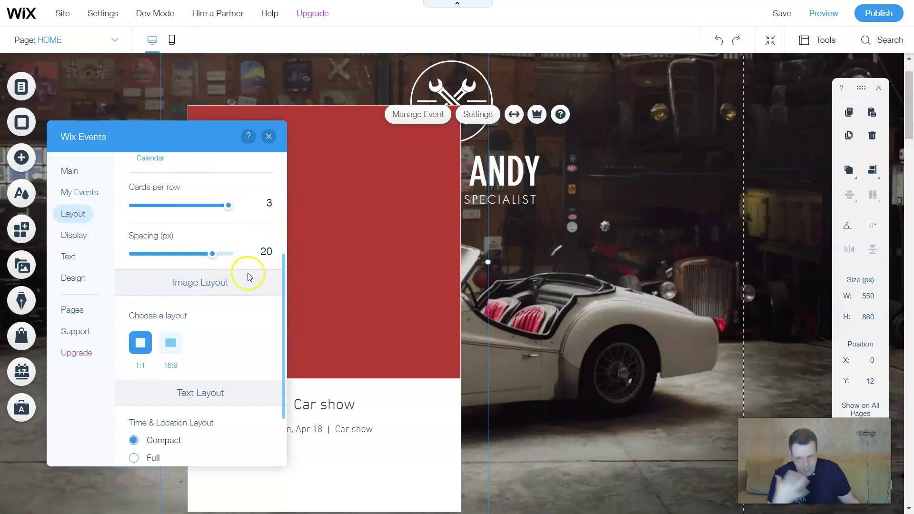
click(170, 342)
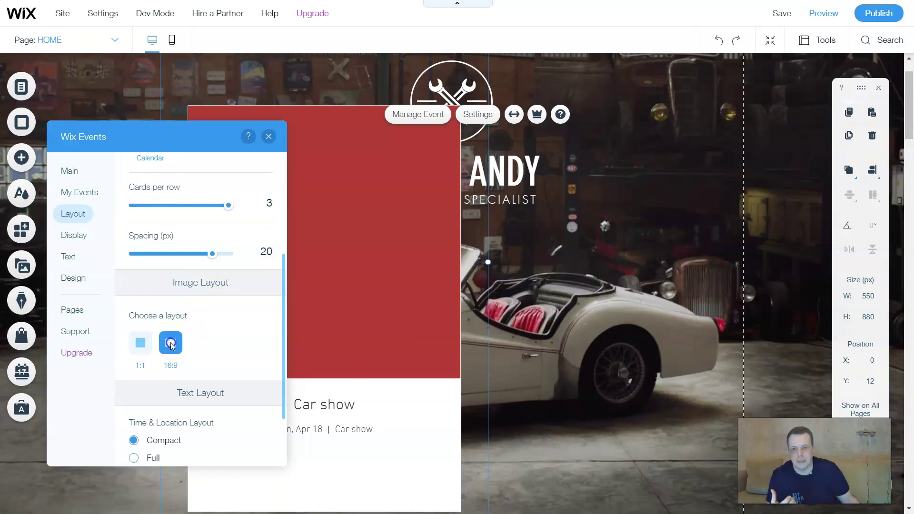
click(140, 344)
scroll(198, 356, down, 2)
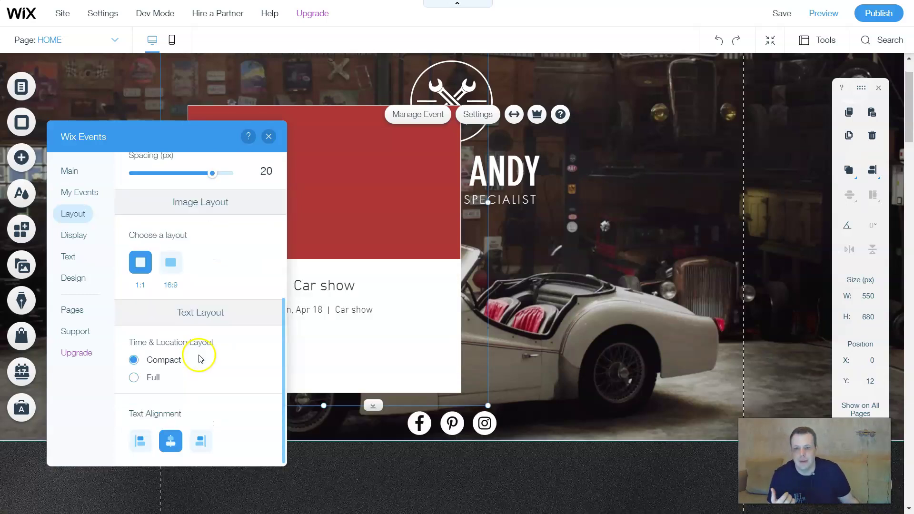
Browse the Display and Design > Hover settings, then close the Wix Events settings.
click(75, 239)
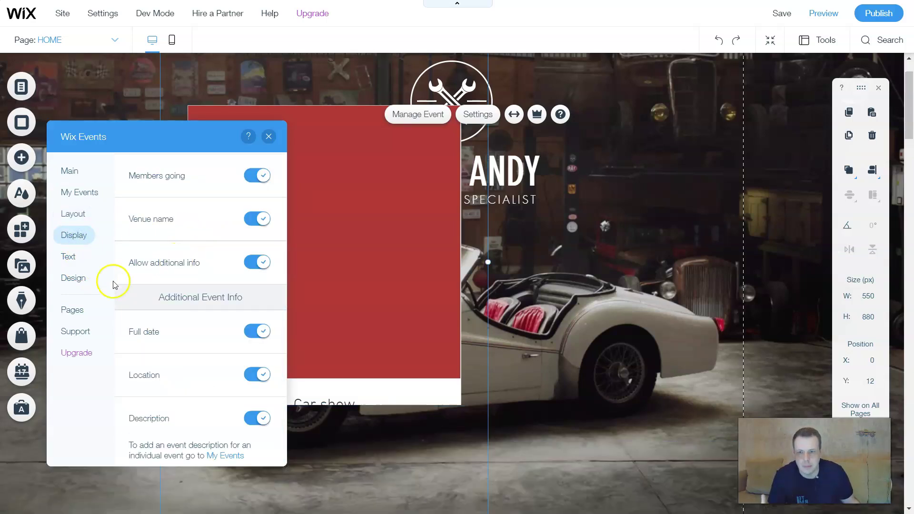
click(79, 282)
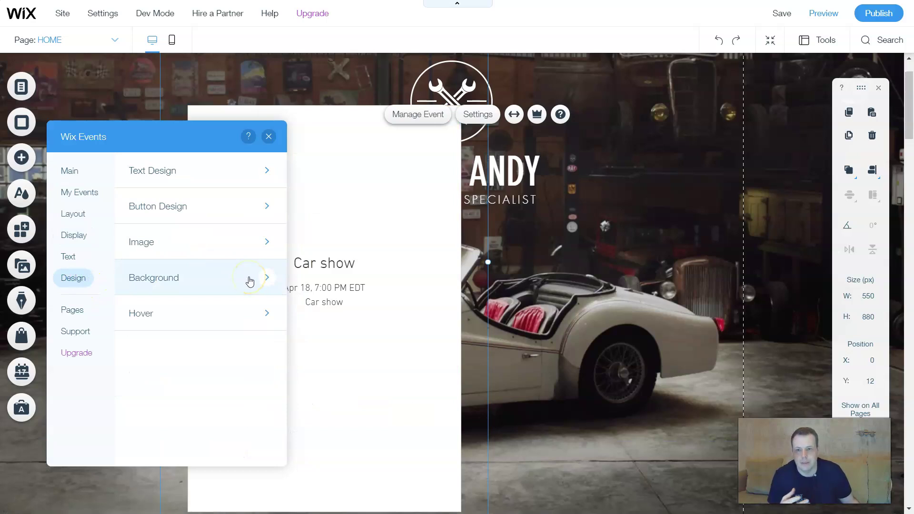
click(219, 311)
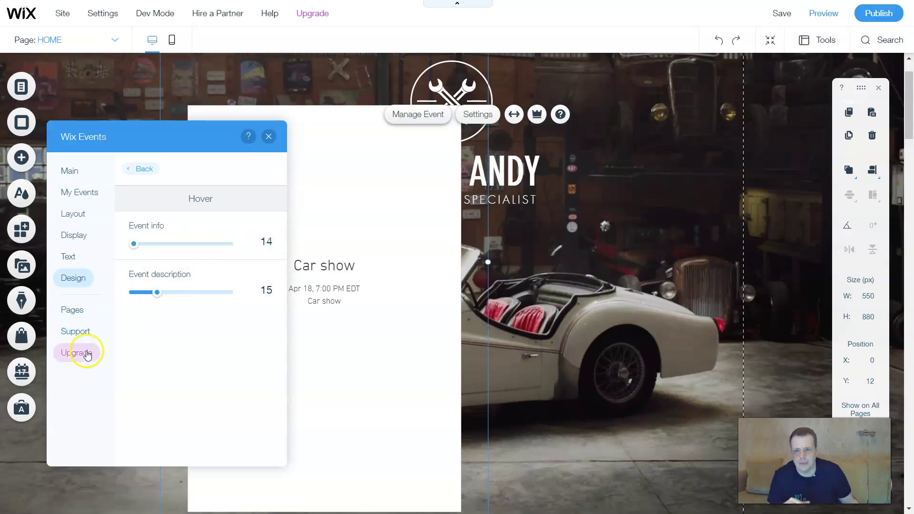
click(129, 169)
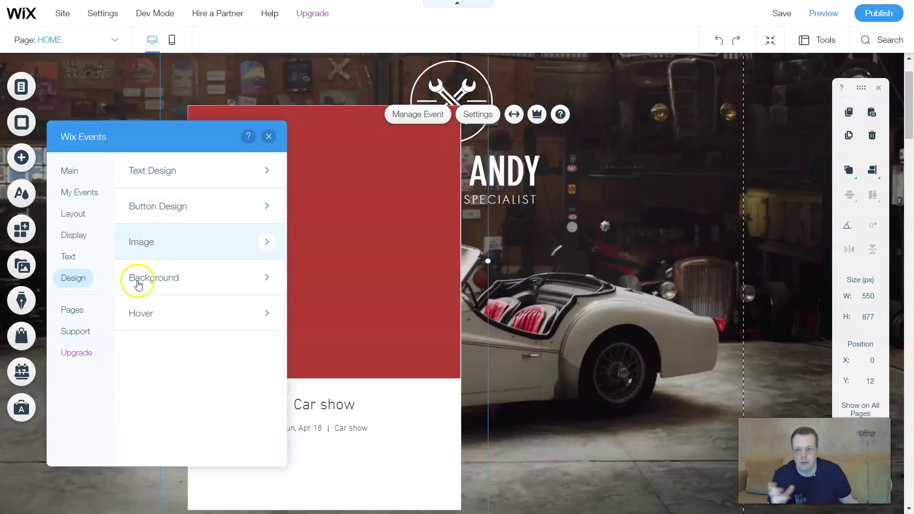
click(269, 137)
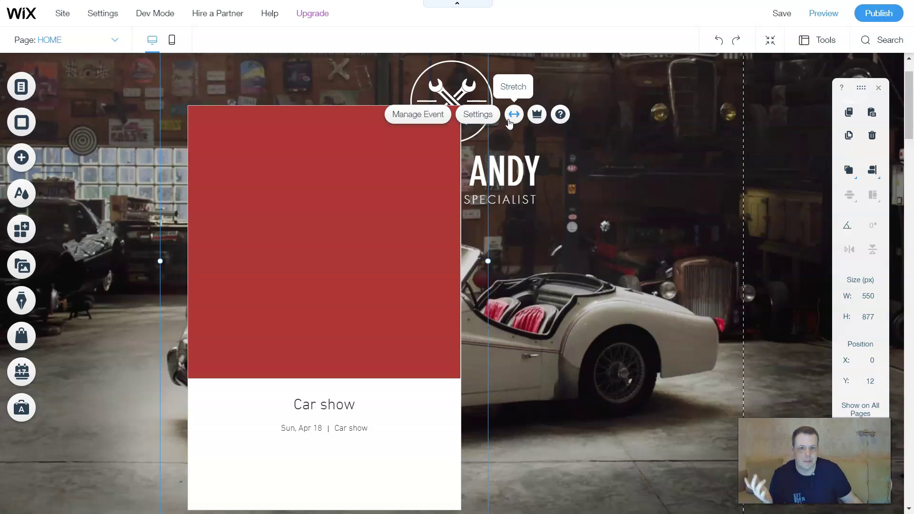
Turn on 'Stretch to full width' for the Car show widget with 139 px margins.
click(509, 119)
click(644, 121)
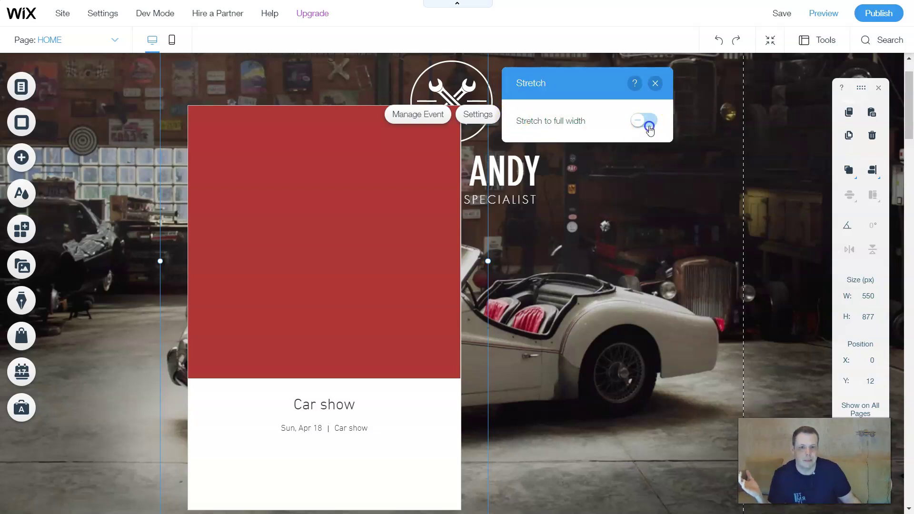
click(641, 174)
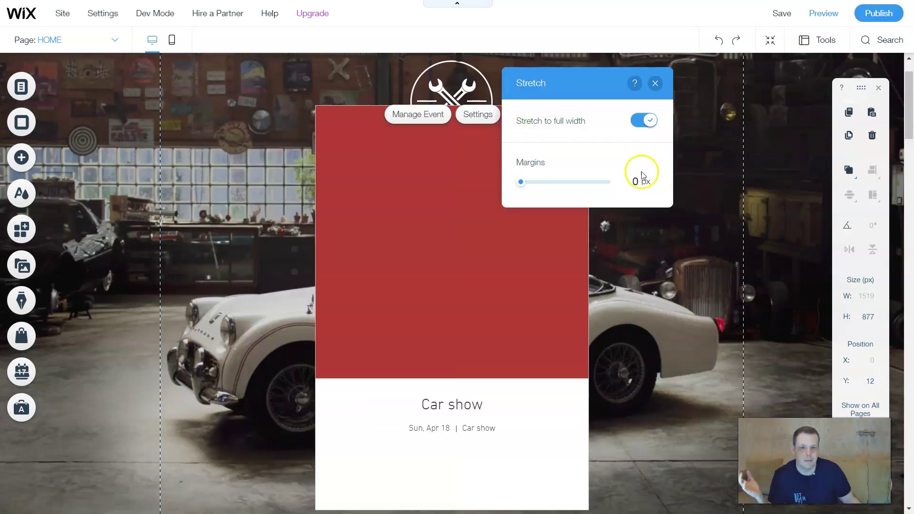
click(582, 182)
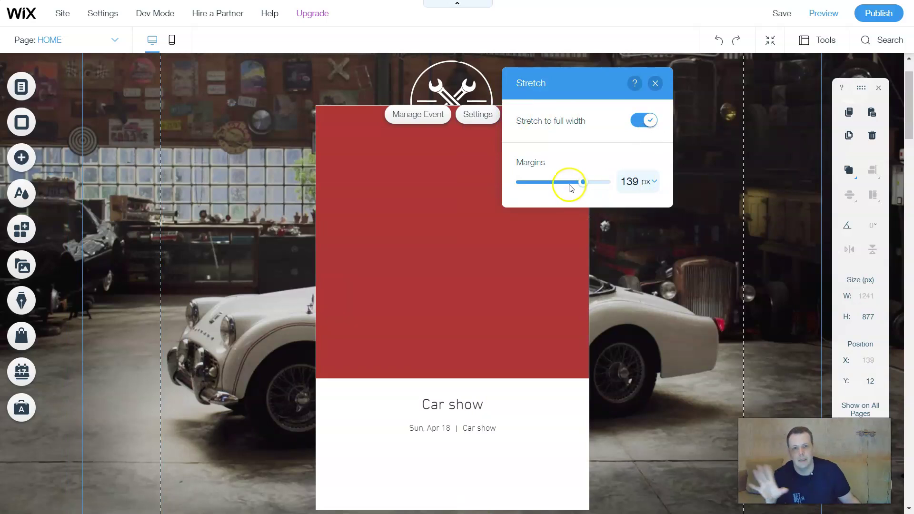
click(655, 84)
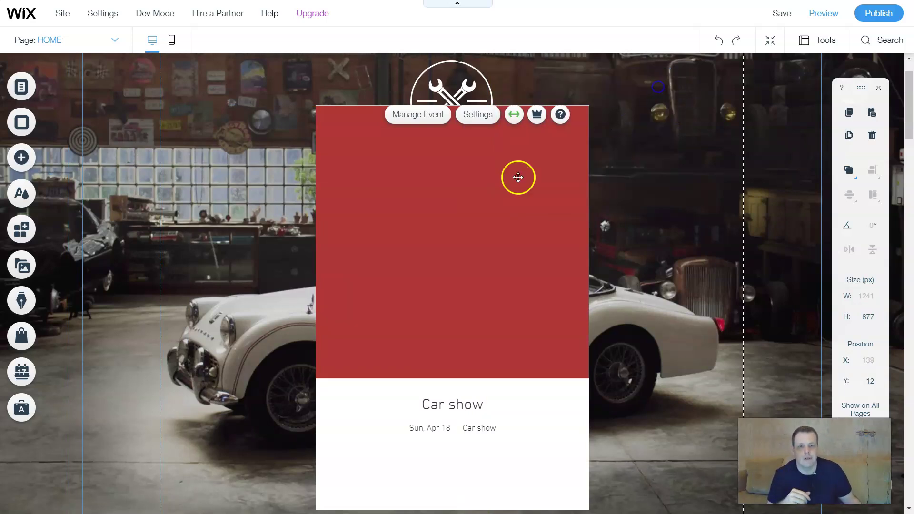
click(328, 240)
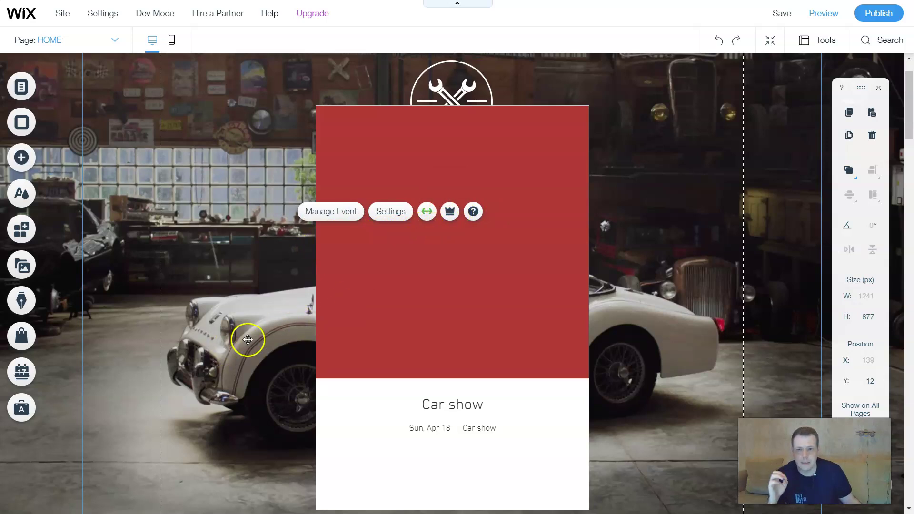
click(631, 286)
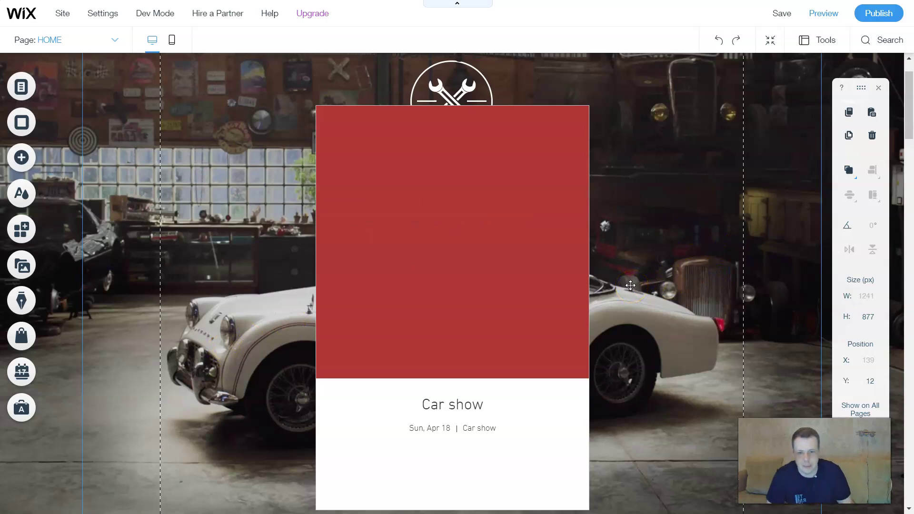
click(710, 173)
scroll(536, 228, down, 6)
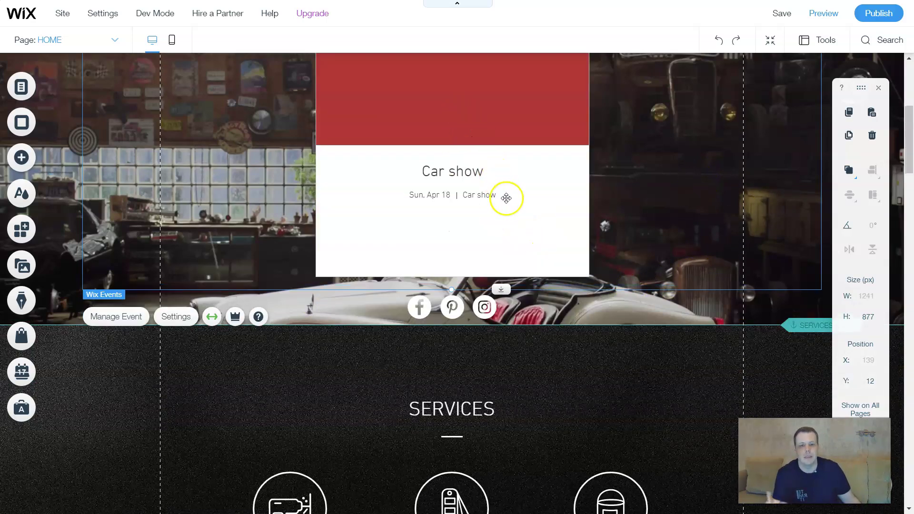
scroll(465, 287, up, 4)
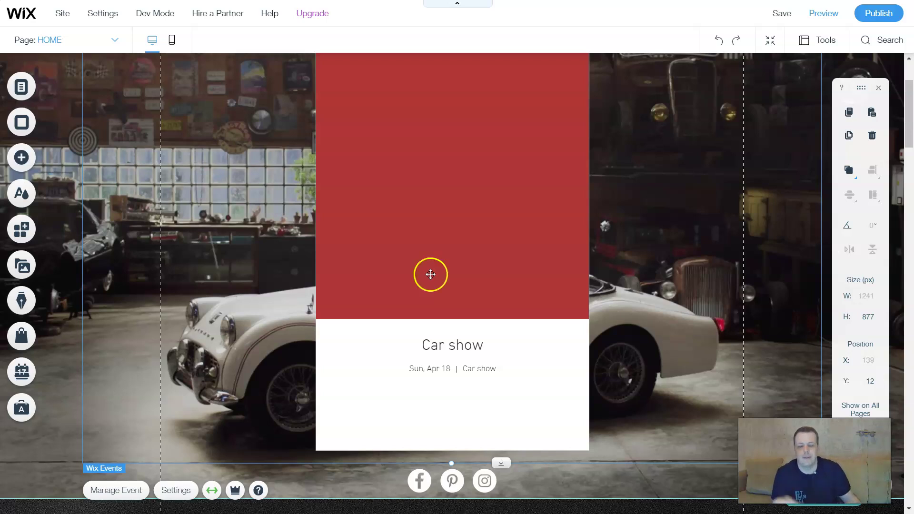
scroll(715, 362, up, 2)
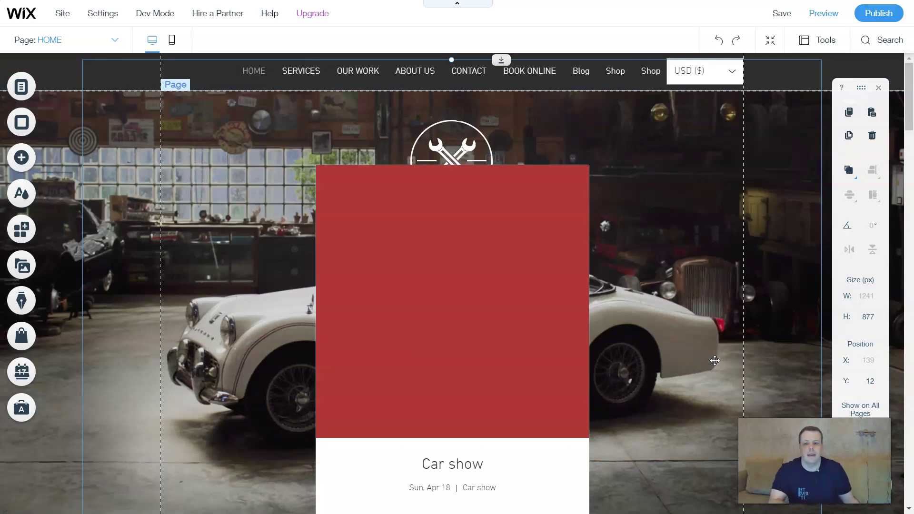
Show the Events category in the Add panel to see event widget layouts like Grid.
click(20, 159)
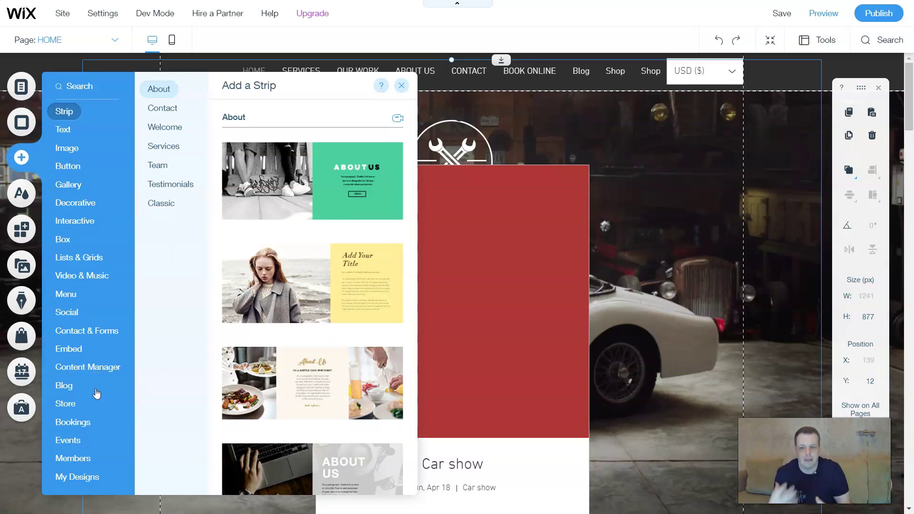
click(82, 456)
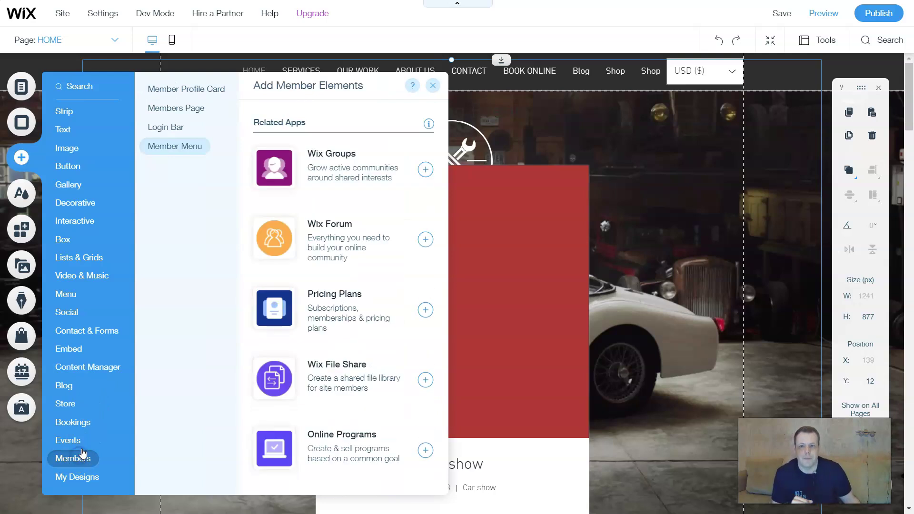
click(80, 441)
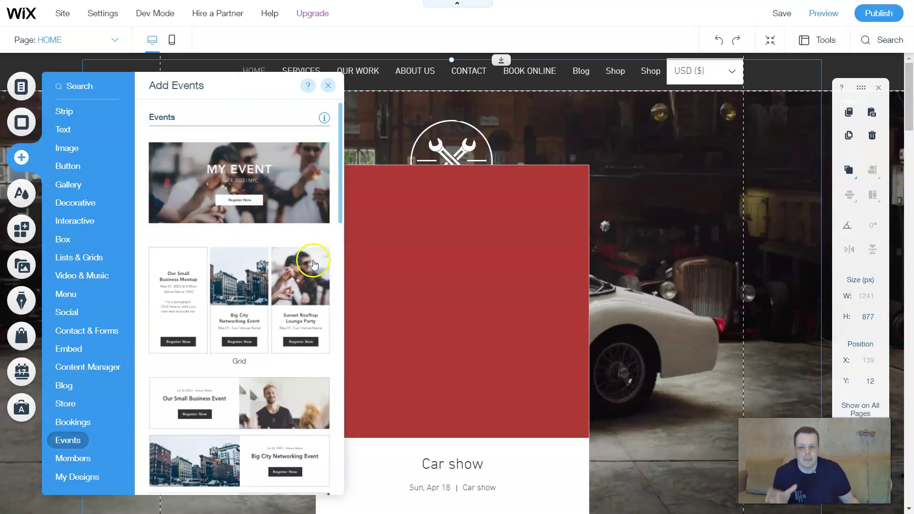